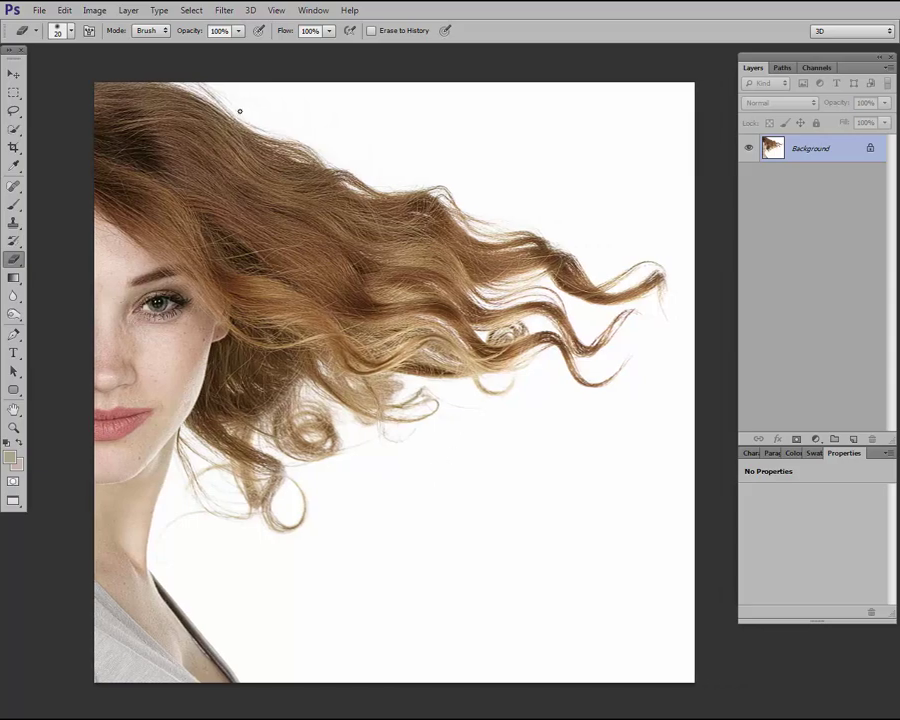
- Zoom into the fine hair strands against the white background and reveal the eraser variants flyout
left_click_drag(445, 240, 445, 240)
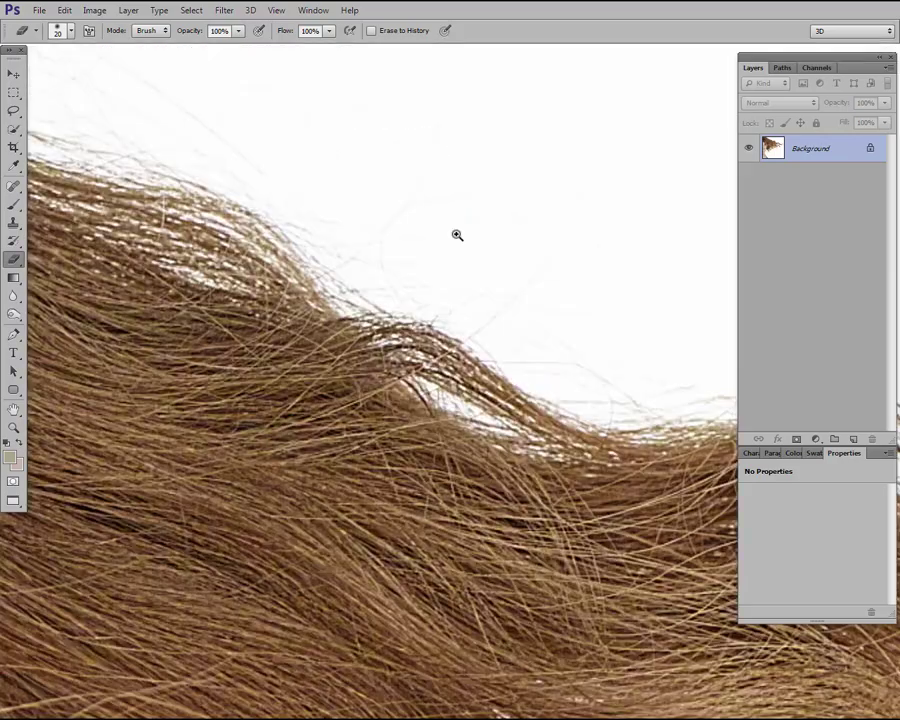
scroll(370, 320, "down", 5)
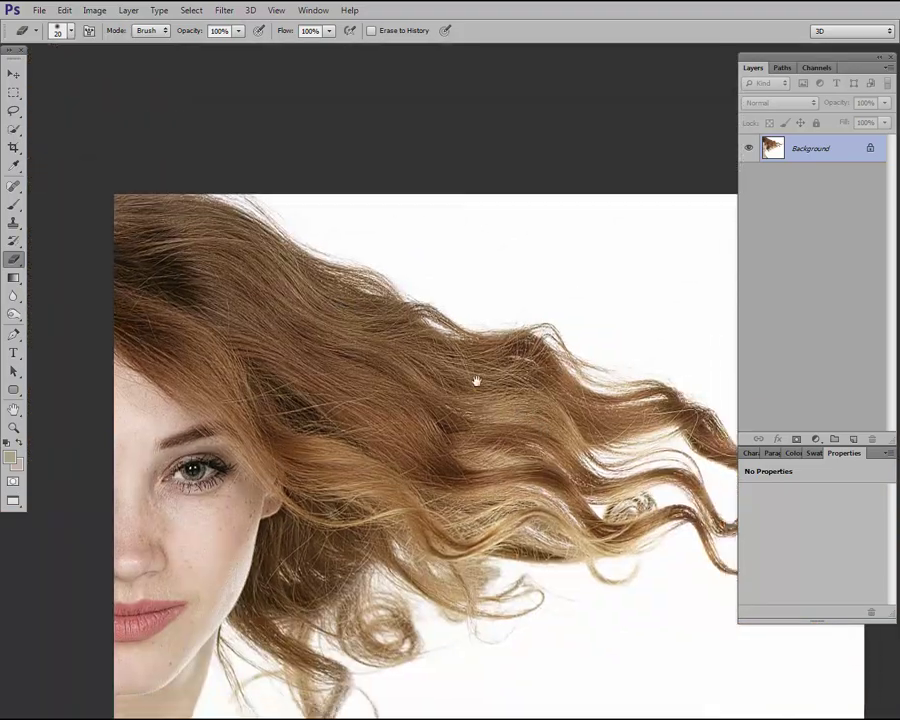
scroll(472, 376, "up", 3)
mouse_move(370, 395)
left_mouse_down()
mouse_move(257, 363)
mouse_move(254, 350)
left_mouse_up()
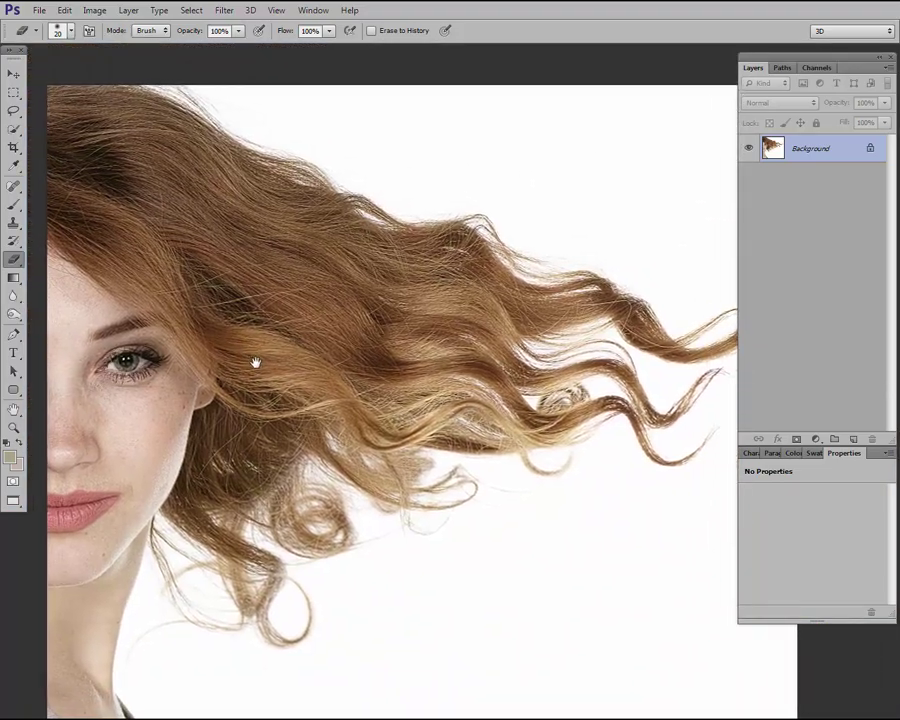
right_click(12, 263)
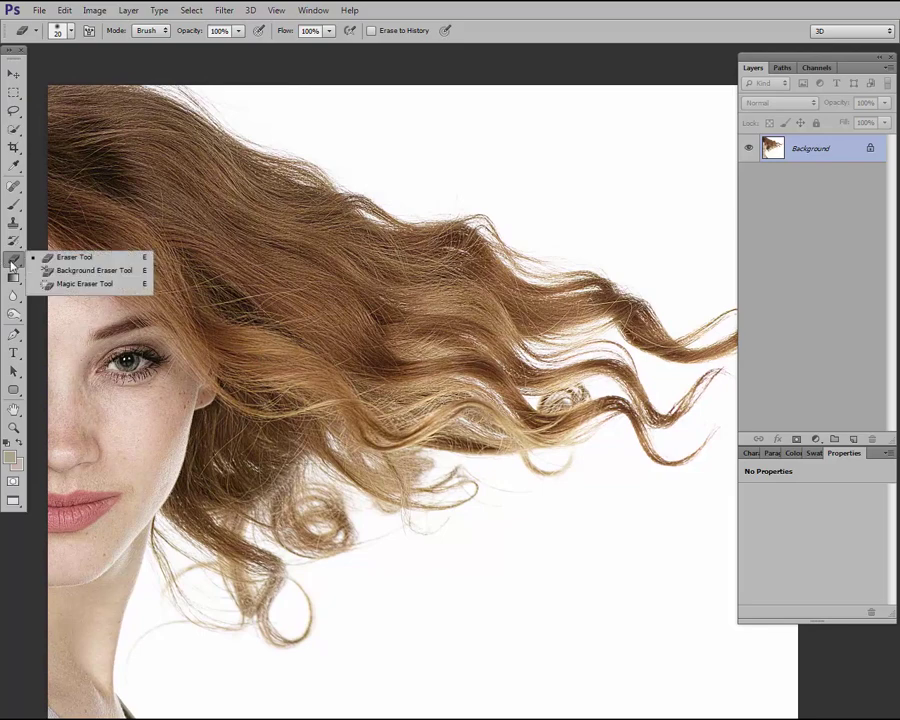
- Choose the Background Eraser, undo a test stroke, and set Limits to Find Edges at 20% tolerance
left_click(60, 272)
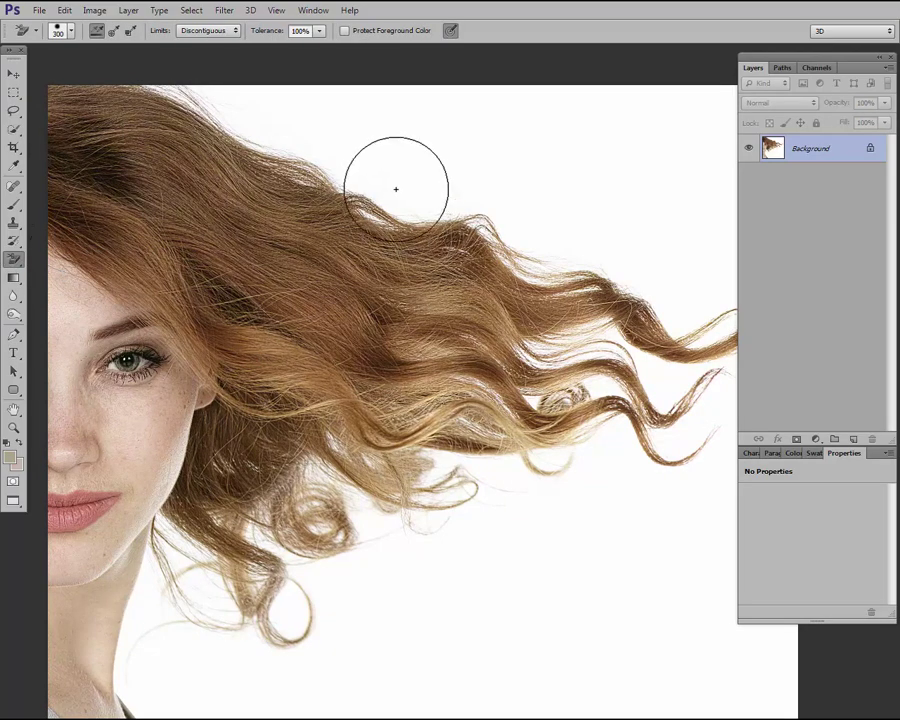
mouse_move(390, 195)
left_mouse_down()
mouse_move(624, 254)
mouse_move(233, 96)
left_mouse_up()
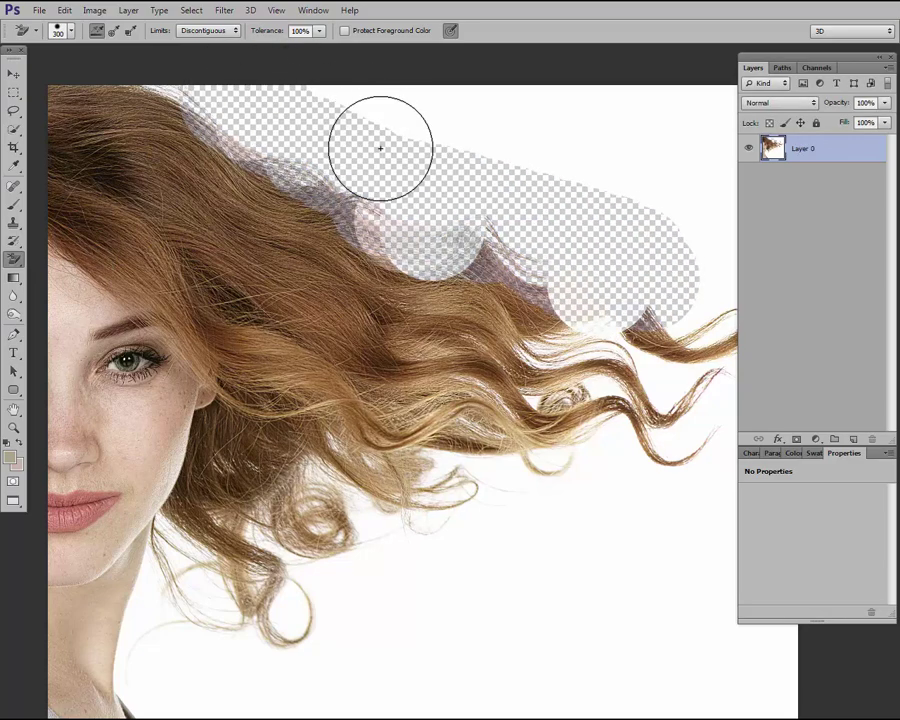
key("F12")
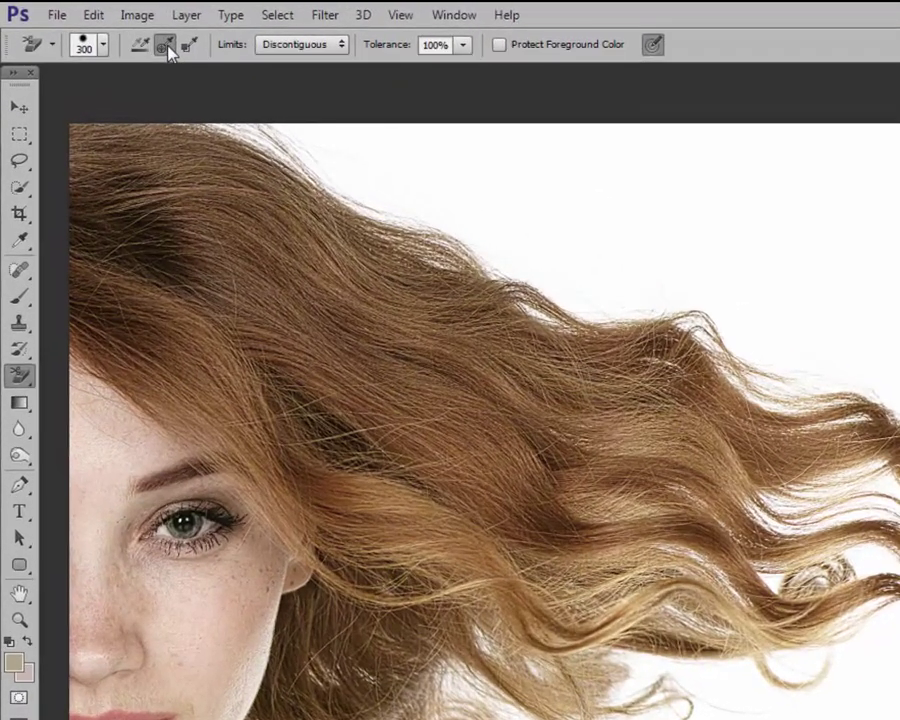
left_click(338, 47)
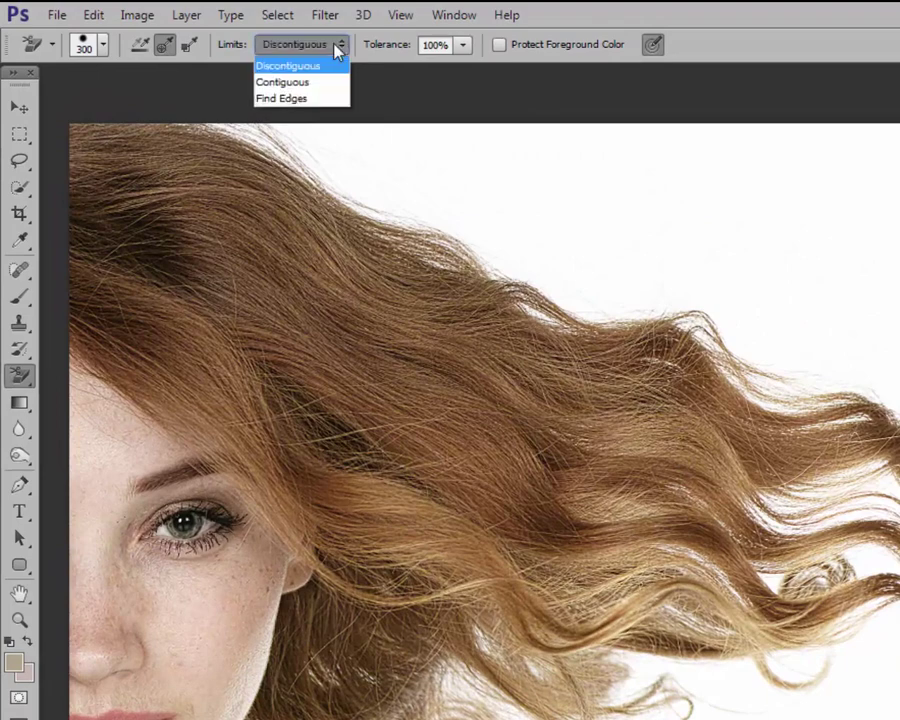
left_click(303, 100)
left_click(452, 48)
type("20")
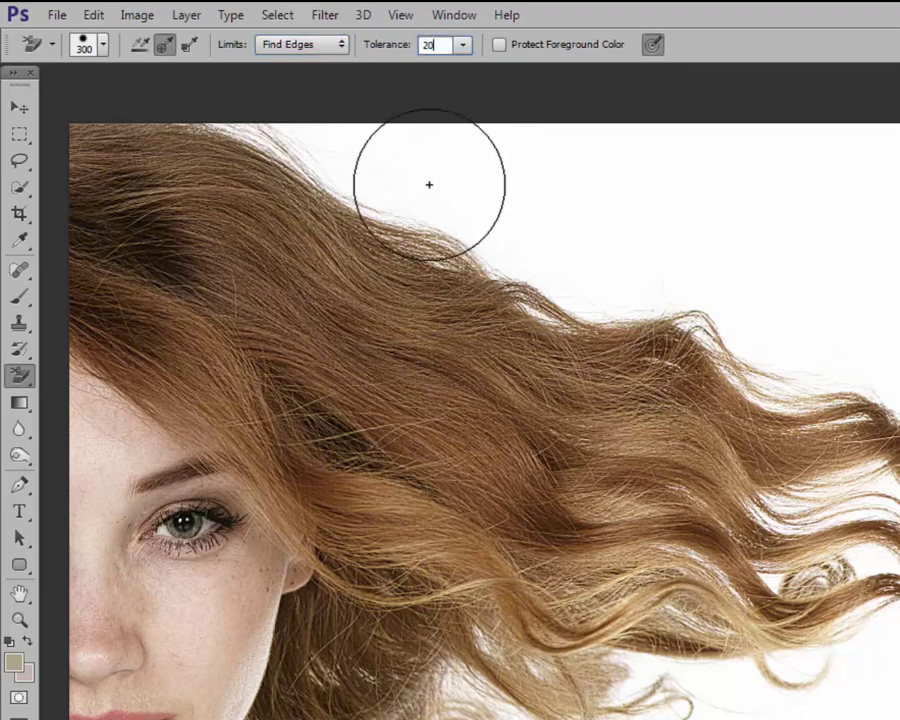
- Zoom into the upper hair edge and erase the white background along it
left_click_drag(522, 203, 498, 260)
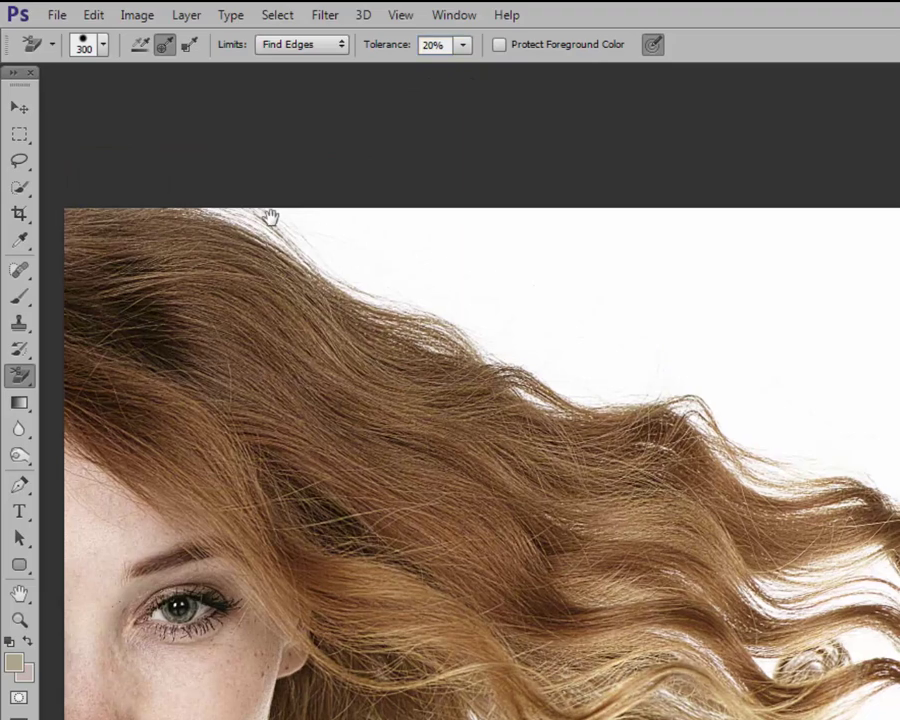
left_click_drag(168, 208, 444, 294)
left_click_drag(614, 423, 575, 369)
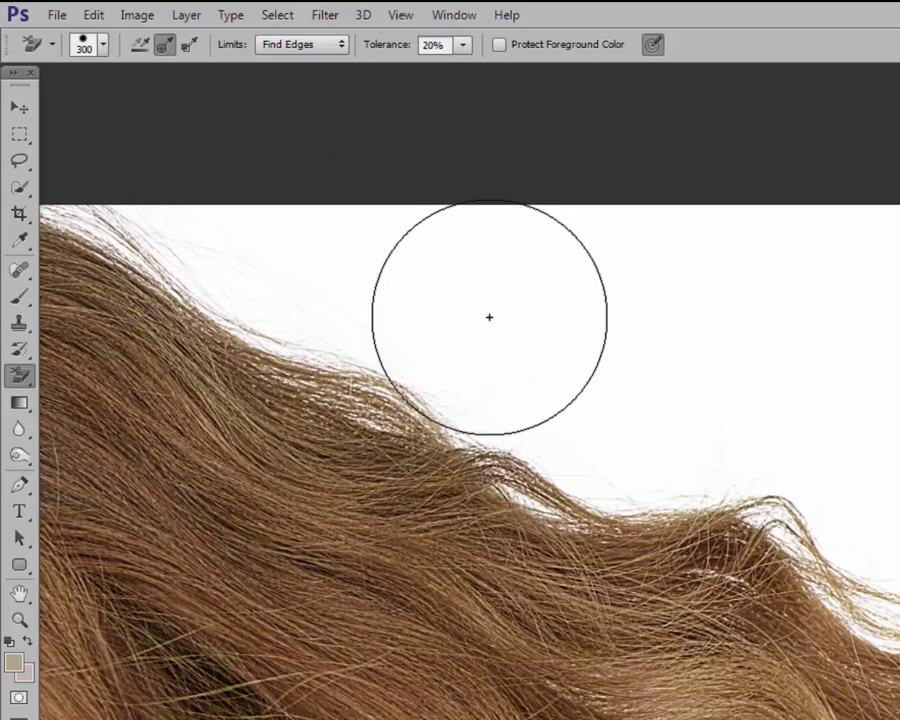
mouse_move(369, 294)
left_mouse_down()
mouse_move(326, 311)
mouse_move(502, 392)
mouse_move(734, 472)
left_mouse_up()
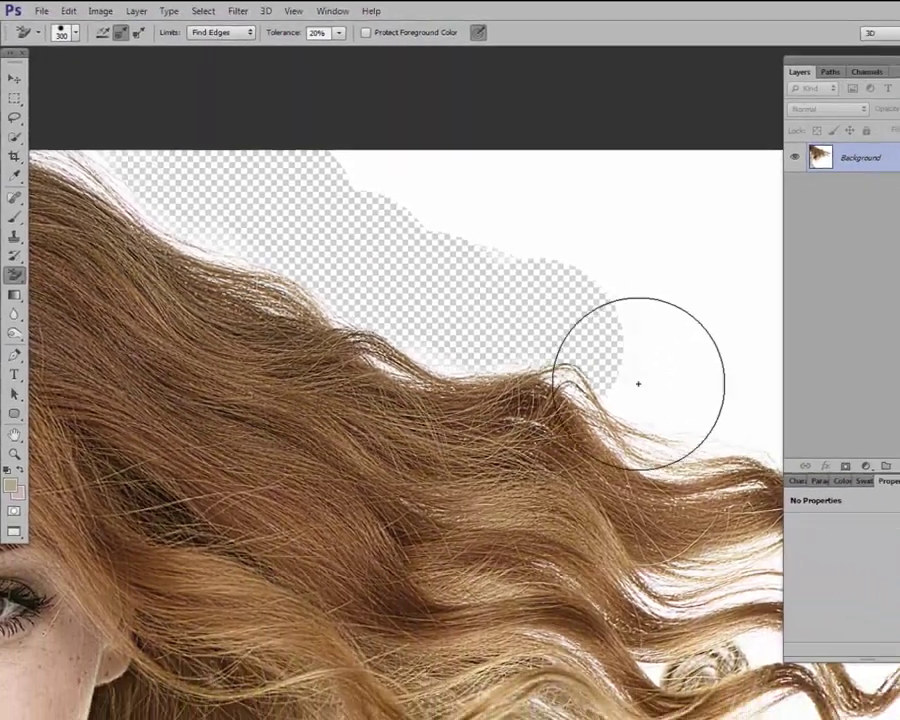
left_click_drag(638, 383, 585, 348)
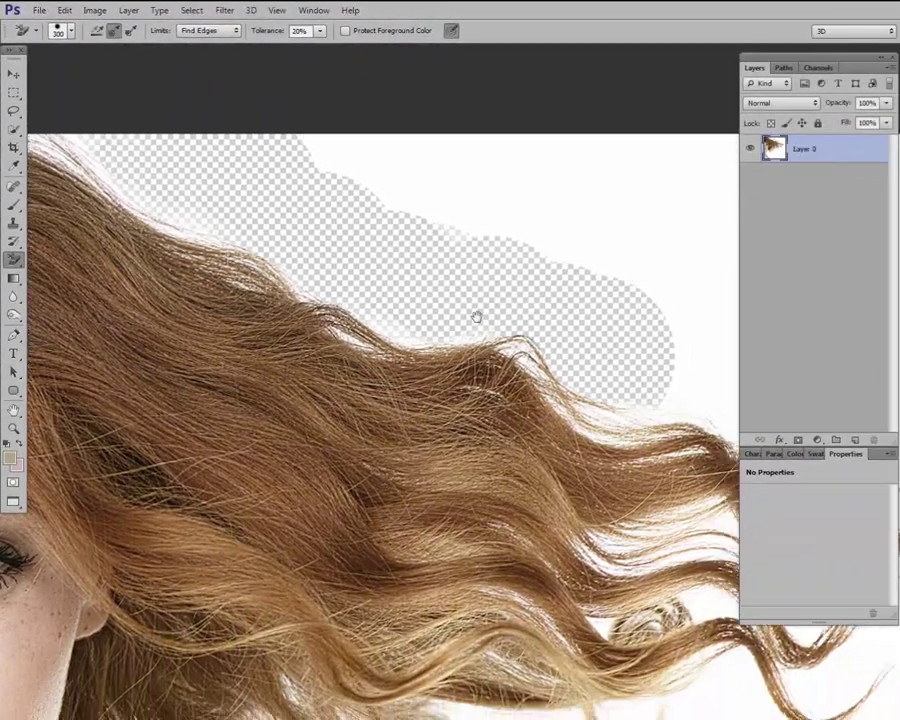
left_click_drag(476, 315, 147, 183)
mouse_move(254, 207)
left_mouse_down()
mouse_move(279, 203)
mouse_move(267, 203)
mouse_move(374, 235)
mouse_move(444, 315)
mouse_move(551, 297)
mouse_move(566, 413)
mouse_move(388, 400)
mouse_move(444, 412)
mouse_move(435, 488)
mouse_move(406, 559)
mouse_move(307, 527)
mouse_move(463, 421)
mouse_move(474, 426)
mouse_move(383, 439)
mouse_move(291, 402)
mouse_move(277, 515)
mouse_move(135, 533)
mouse_move(111, 567)
left_mouse_up()
- Zoom out and erase the white background around the lower curl and beneath the hair
left_click(364, 437, "alt")
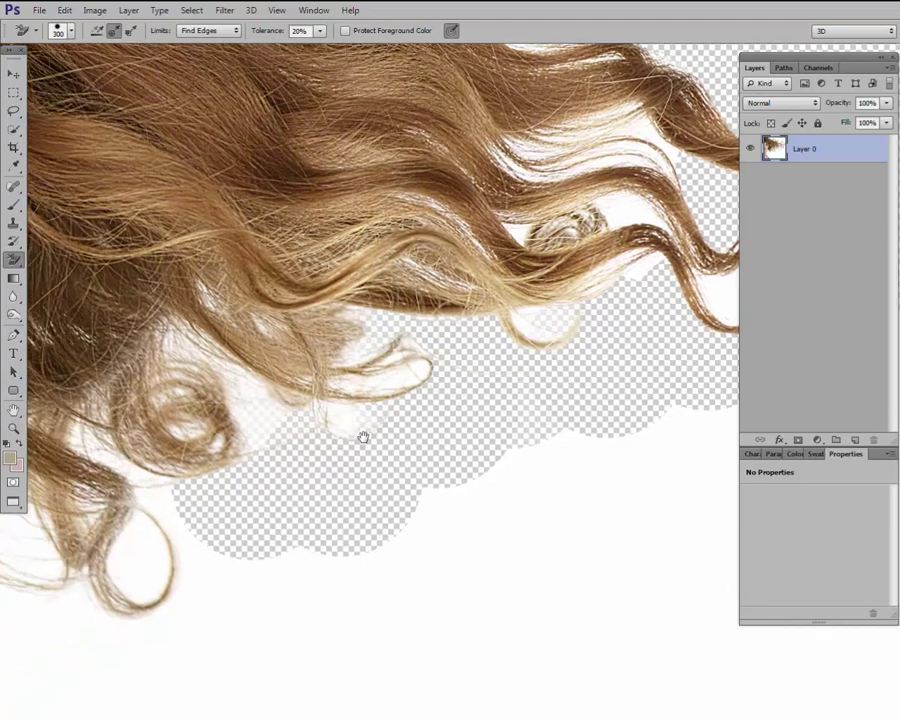
left_click(426, 386, "alt")
left_click(337, 371, "alt")
mouse_move(342, 378)
left_mouse_down()
mouse_move(374, 434)
mouse_move(362, 426)
mouse_move(322, 438)
mouse_move(199, 444)
mouse_move(161, 368)
mouse_move(129, 348)
mouse_move(99, 471)
mouse_move(110, 550)
mouse_move(199, 639)
mouse_move(287, 709)
mouse_move(367, 715)
left_mouse_up()
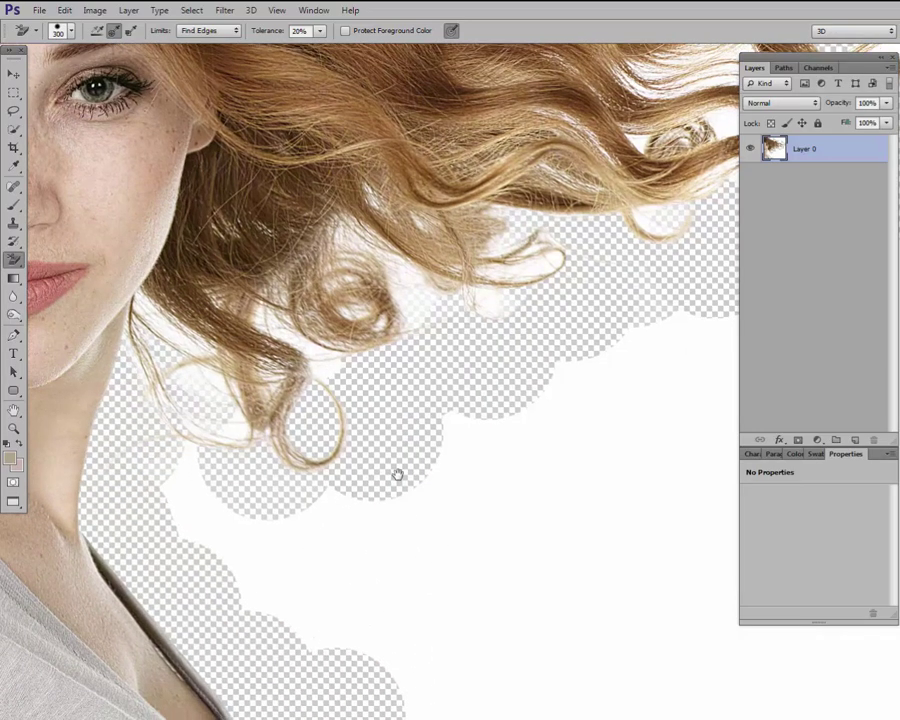
mouse_move(398, 474)
left_mouse_down()
mouse_move(369, 377)
mouse_move(372, 414)
left_mouse_up()
mouse_move(257, 433)
left_mouse_down()
mouse_move(141, 315)
mouse_move(189, 342)
mouse_move(379, 363)
left_mouse_up()
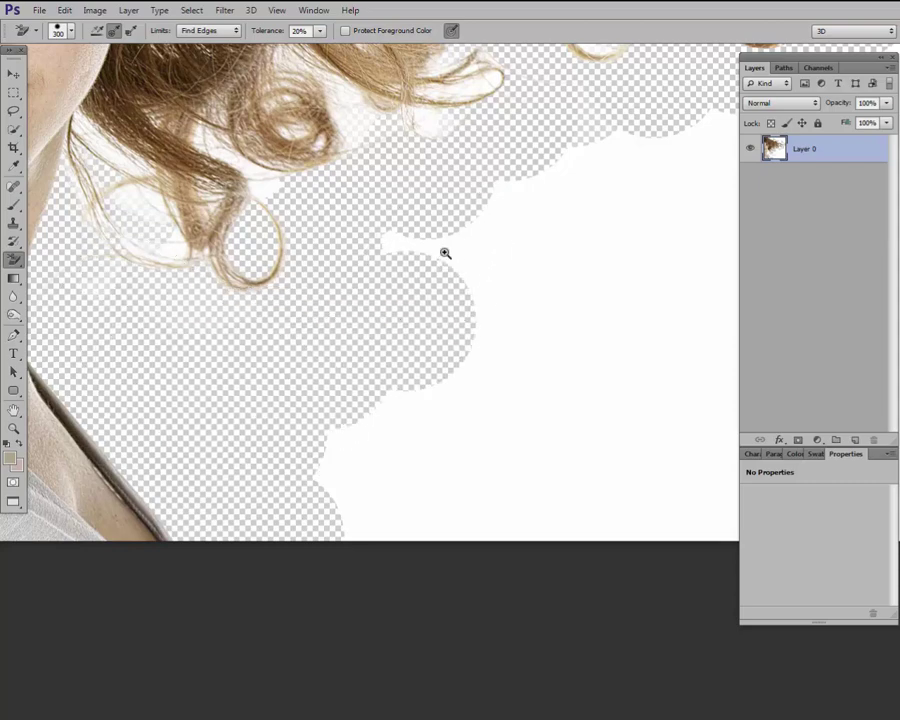
scroll(446, 253, "down", 4)
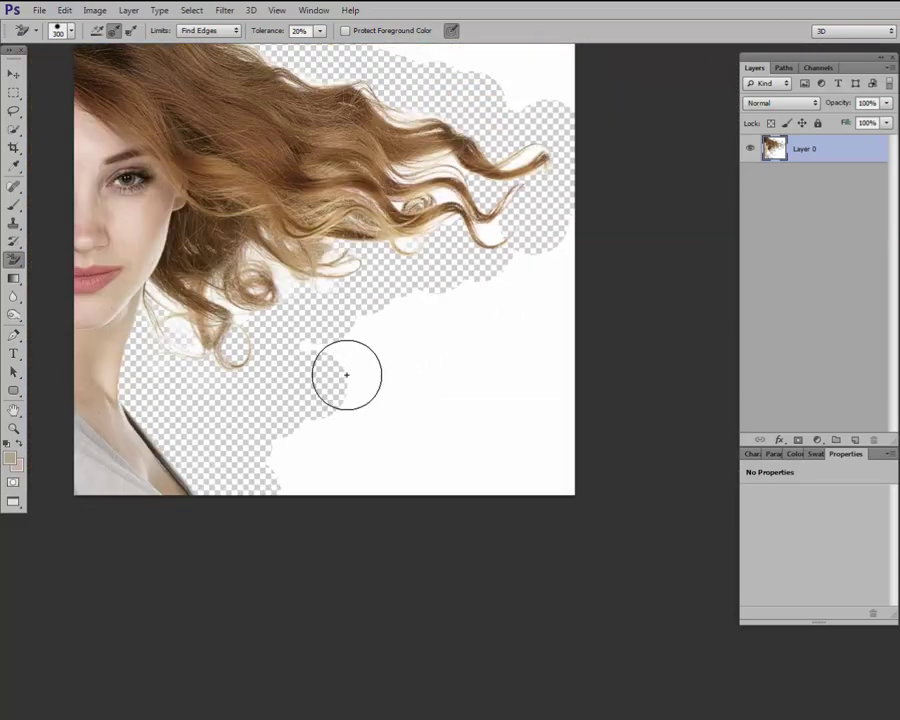
- Erase the white area at the lower right and the strip along the top edge
mouse_move(346, 375)
left_mouse_down()
mouse_move(313, 352)
mouse_move(402, 313)
mouse_move(516, 281)
mouse_move(575, 240)
mouse_move(364, 418)
mouse_move(344, 398)
mouse_move(279, 478)
mouse_move(573, 477)
left_mouse_up()
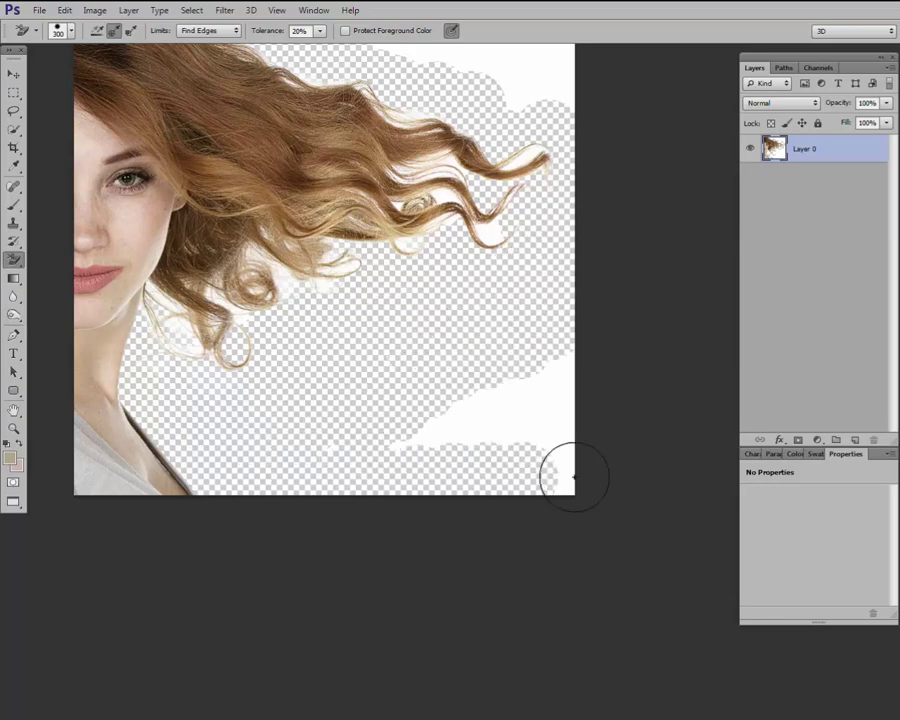
left_click_drag(409, 446, 575, 376)
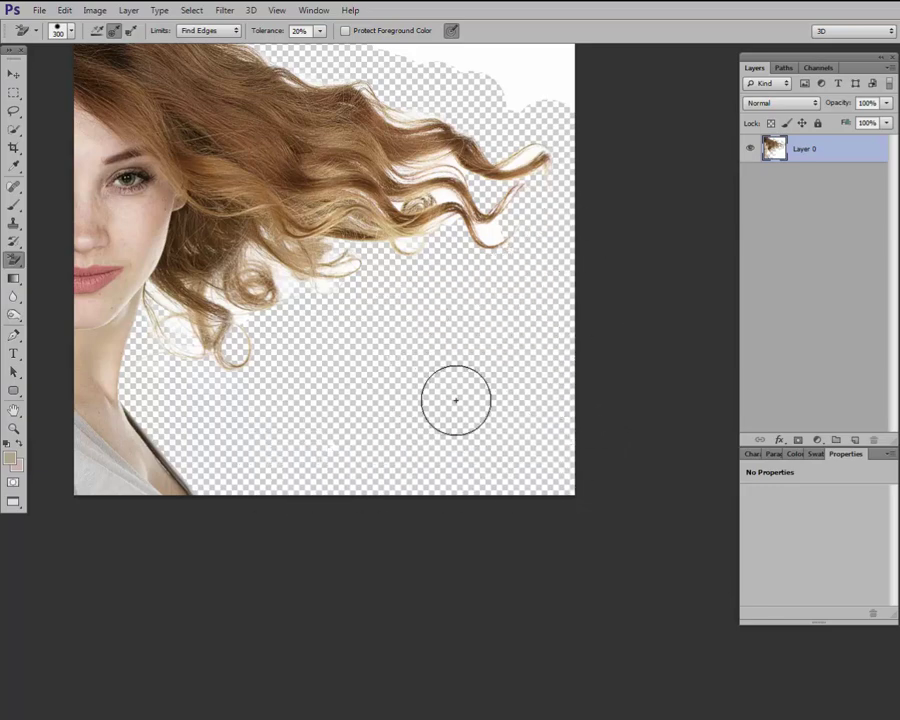
left_click_drag(466, 133, 500, 381)
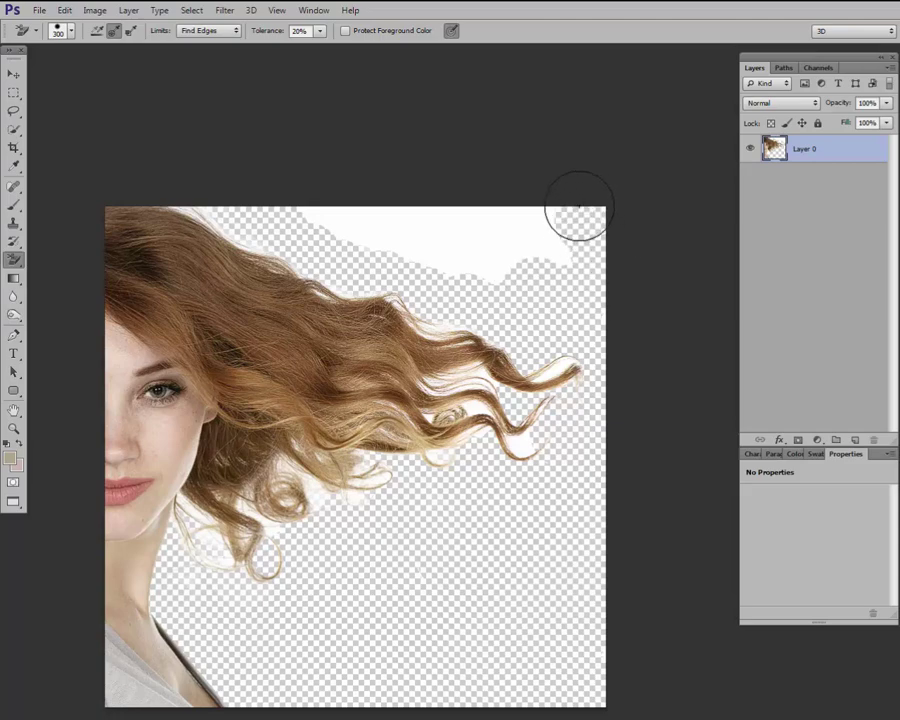
mouse_move(576, 207)
left_mouse_down()
mouse_move(463, 265)
mouse_move(293, 211)
left_mouse_up()
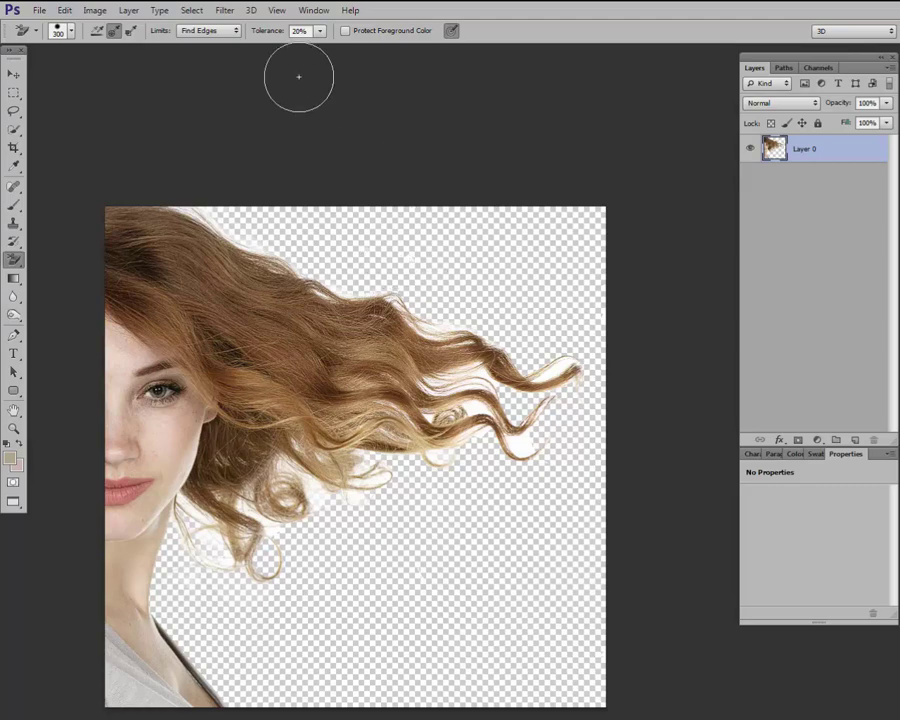
- Recentre on the face and hair and remove a small leftover white fringe patch
left_click_drag(361, 348, 346, 292)
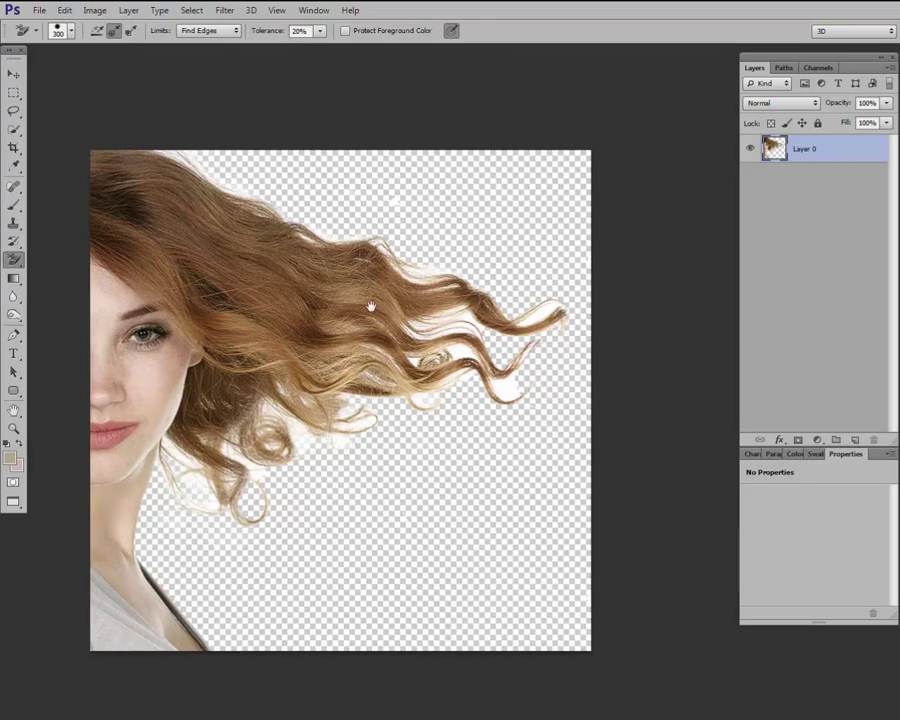
scroll(370, 305, "up", 2)
left_click_drag(341, 296, 436, 344)
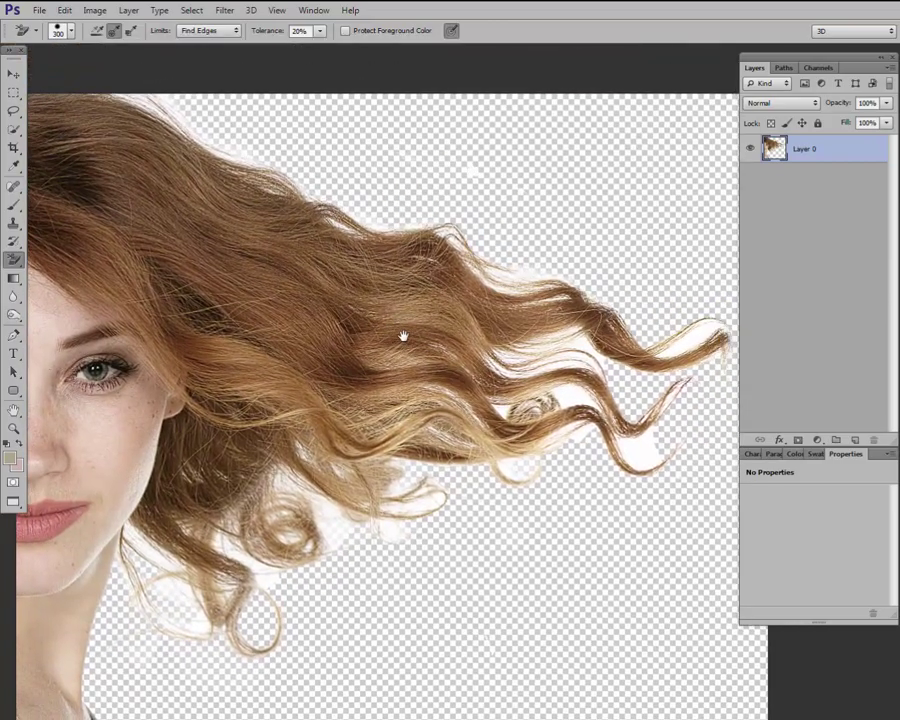
left_click_drag(489, 176, 478, 170)
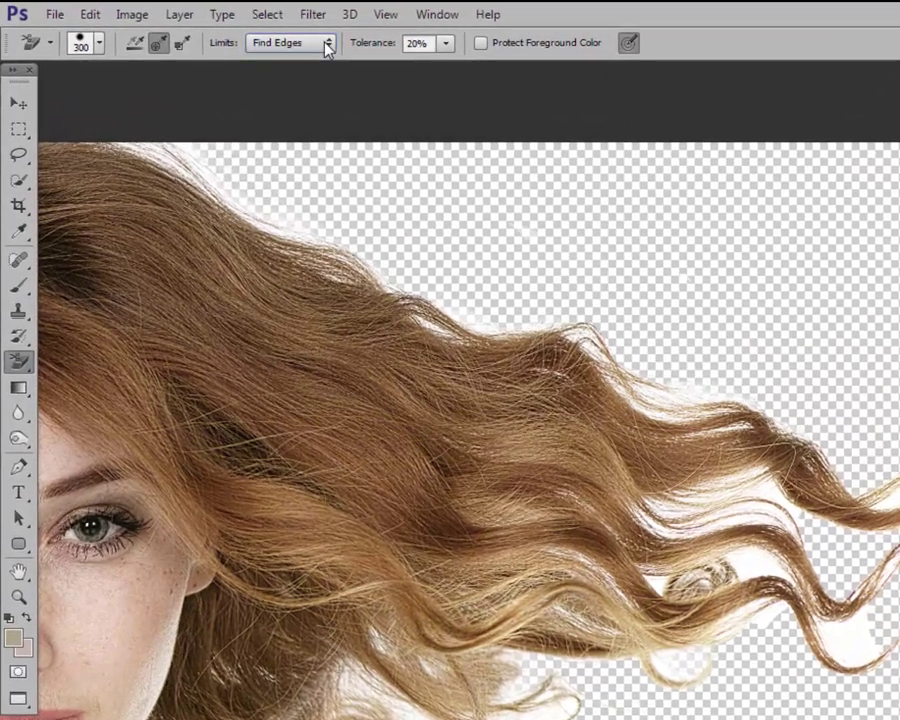
- Set Limits to Discontinuous and sample a beige hair tone (bcad9c) as the protected foreground colour
left_click(327, 46)
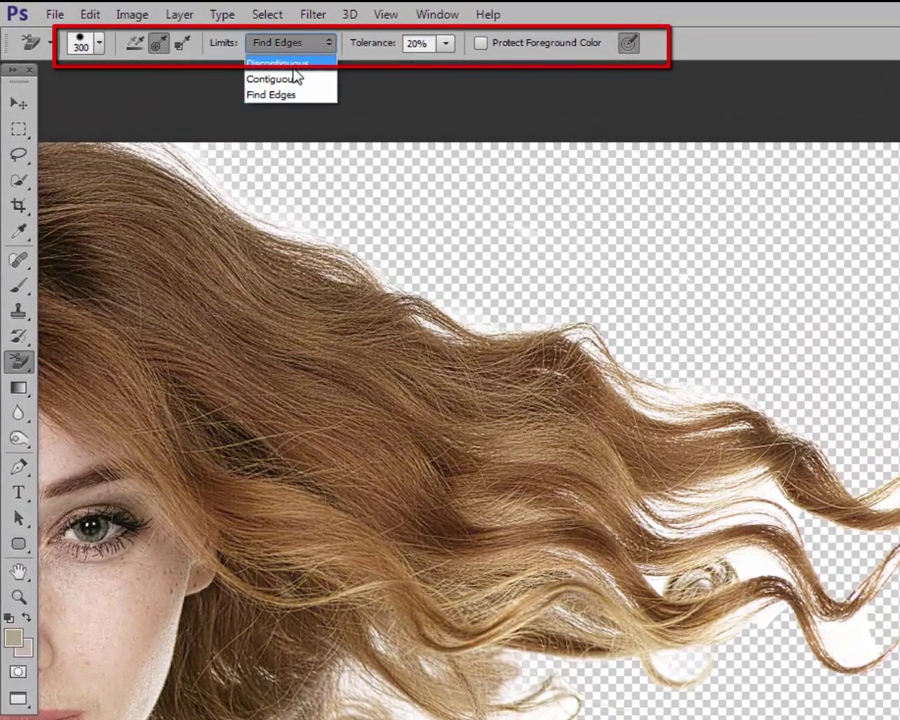
left_click(293, 66)
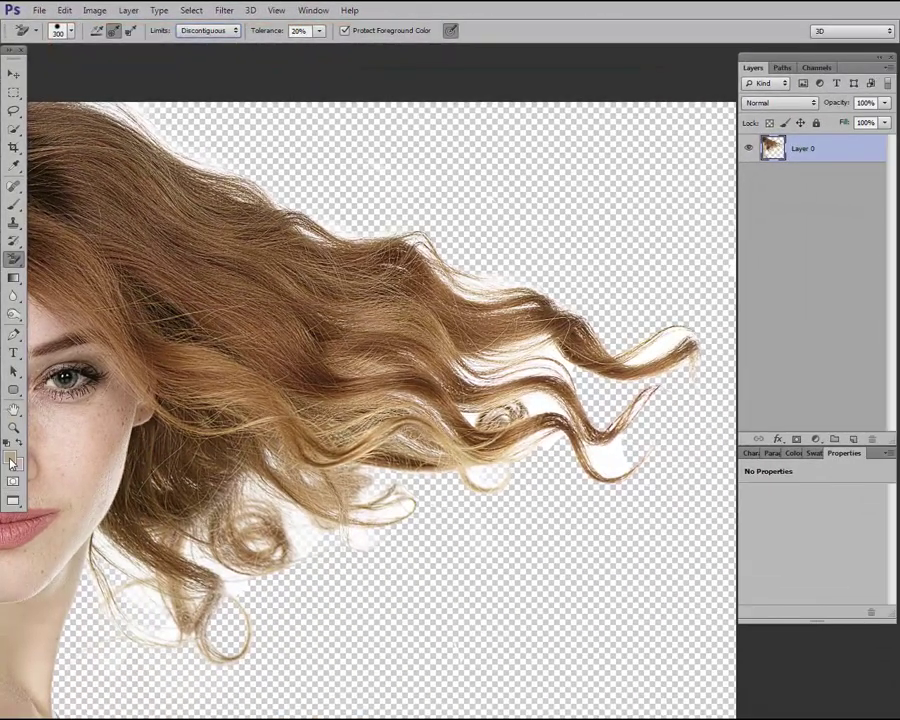
left_click(11, 458)
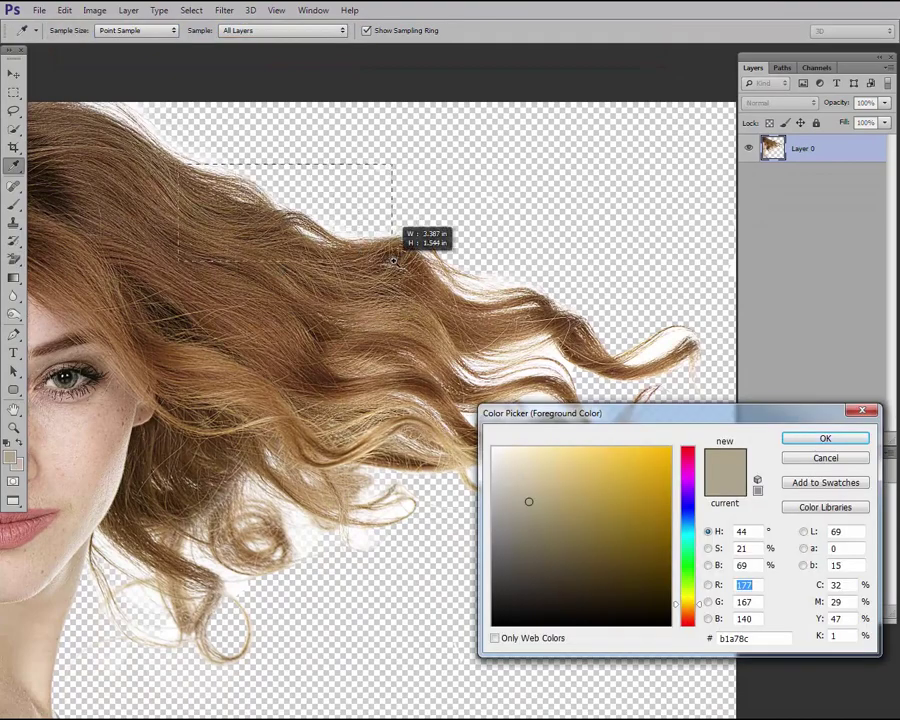
left_click_drag(180, 164, 392, 236)
left_click_drag(291, 292, 387, 330)
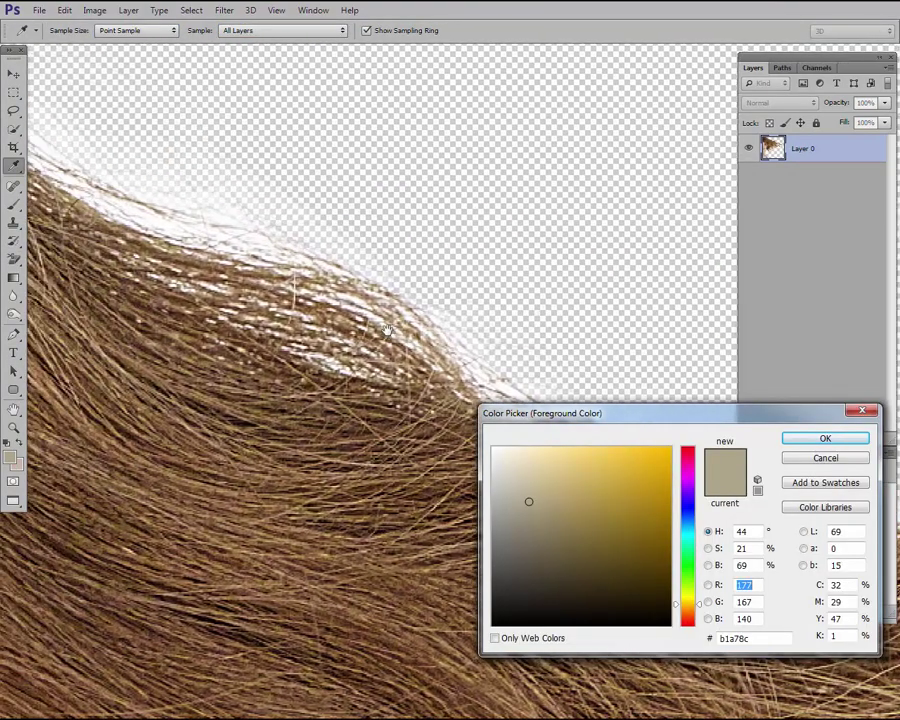
left_click(224, 222)
left_click(224, 222)
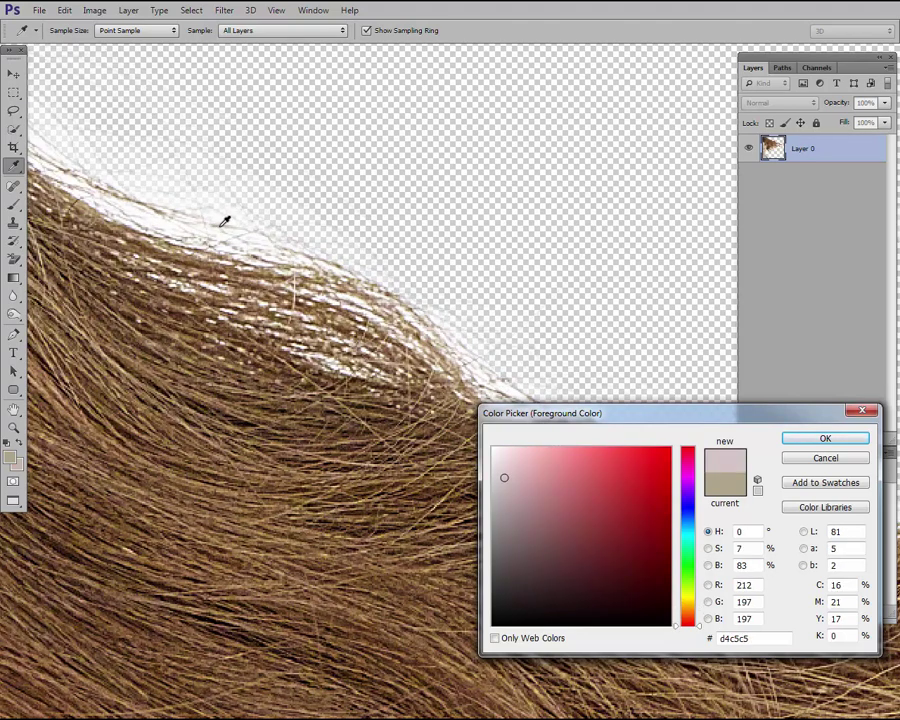
left_click(349, 277)
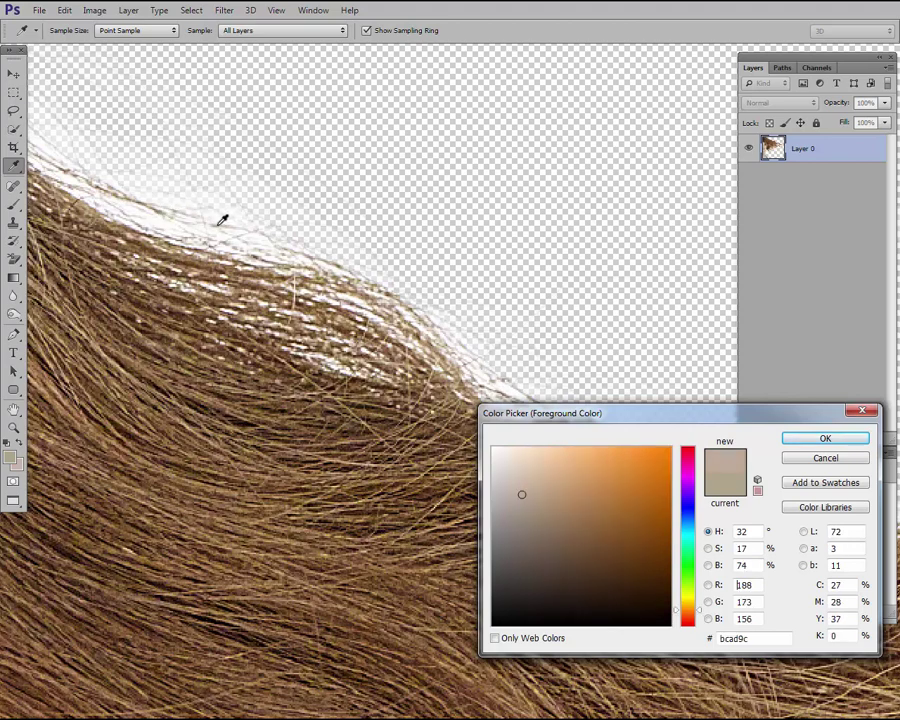
left_click(825, 440)
- Return to the Background Eraser and resize its brush to 150 px with lower hardness
key("e")
scroll(393, 267, "up", 5)
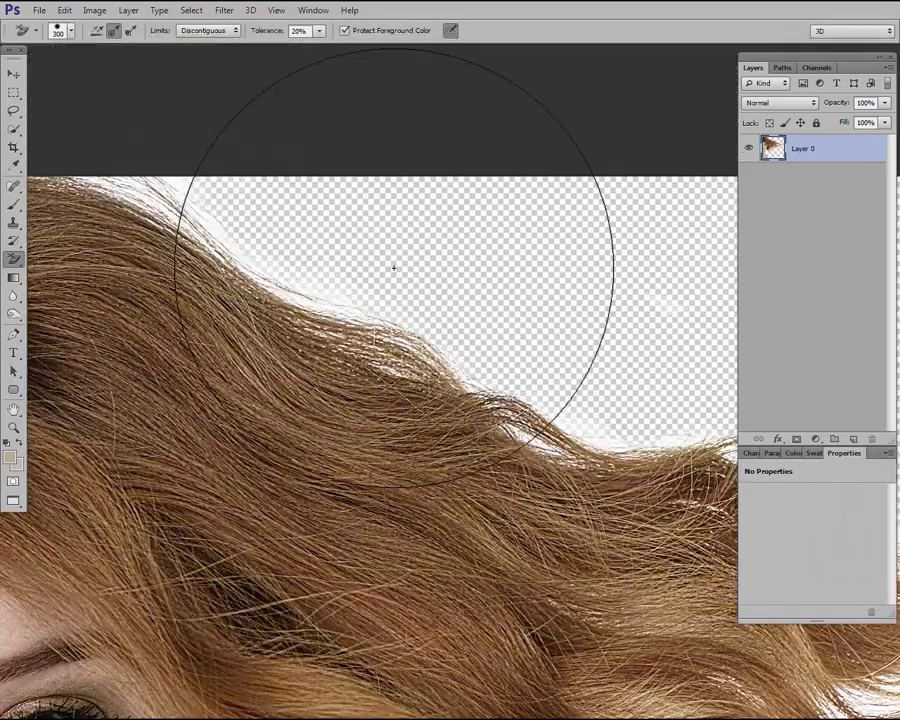
left_click_drag(394, 270, 276, 248)
key("bracketleft")
key("bracketleft")
key("bracketleft")
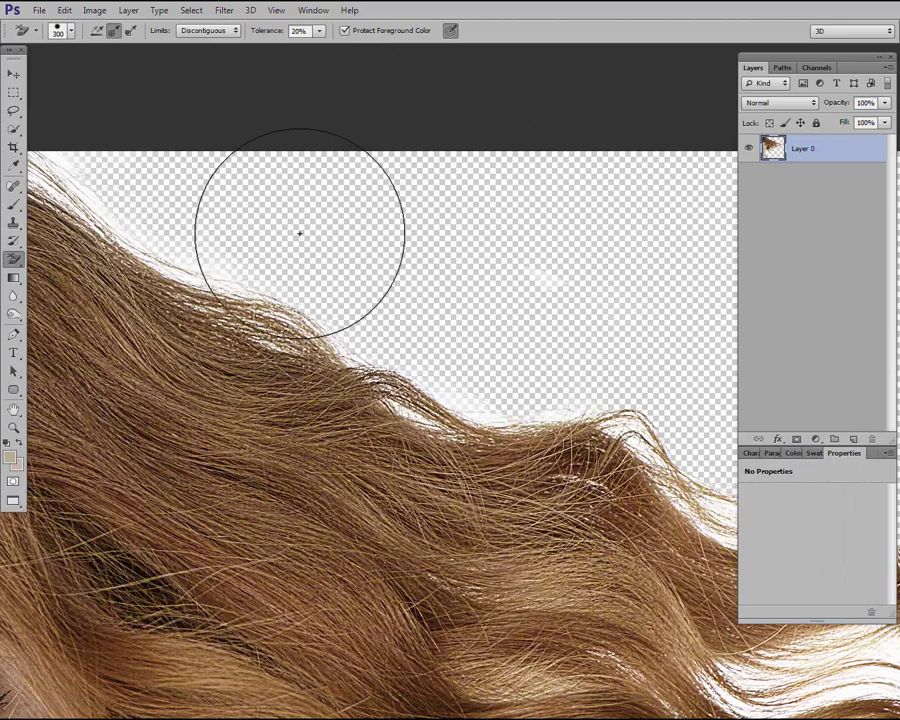
right_click(299, 233)
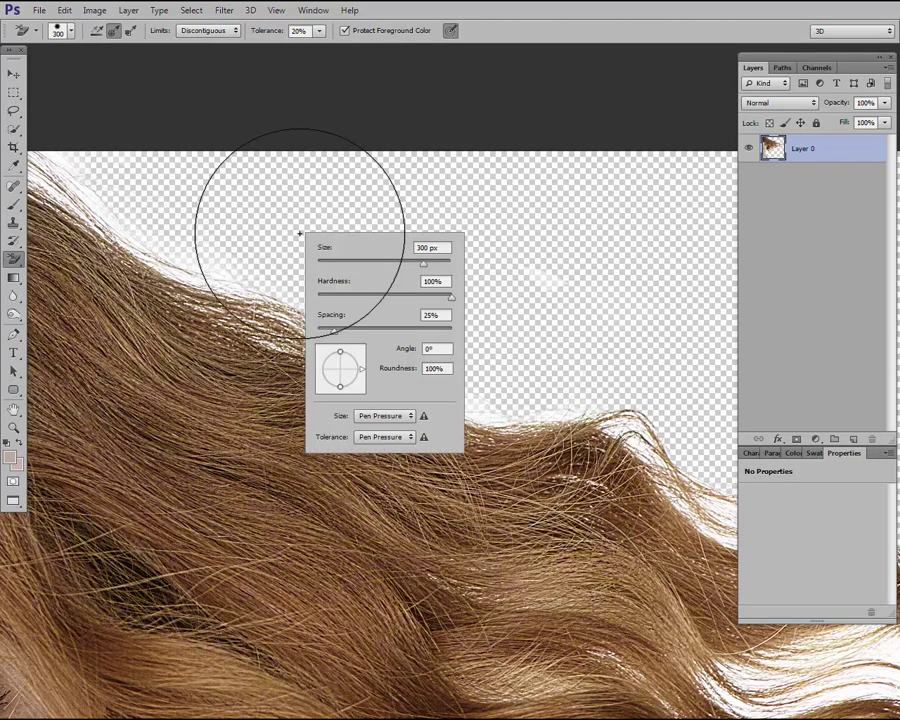
key("Return")
left_click(56, 32)
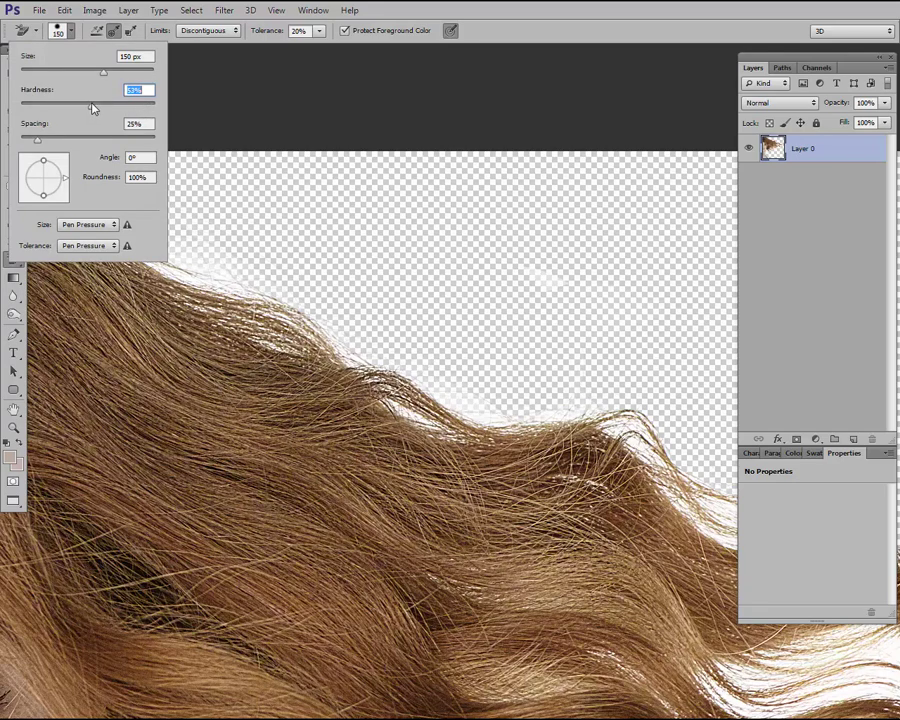
- Zoom into the upper hair edge and erase the white fringe between the strands
key("Return")
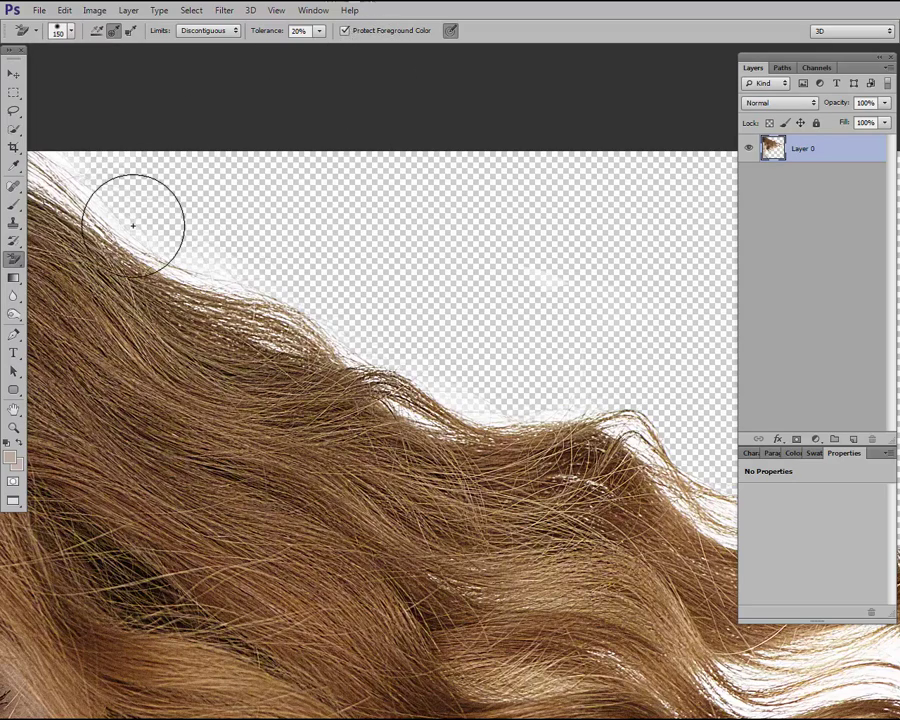
left_click_drag(291, 251, 357, 260)
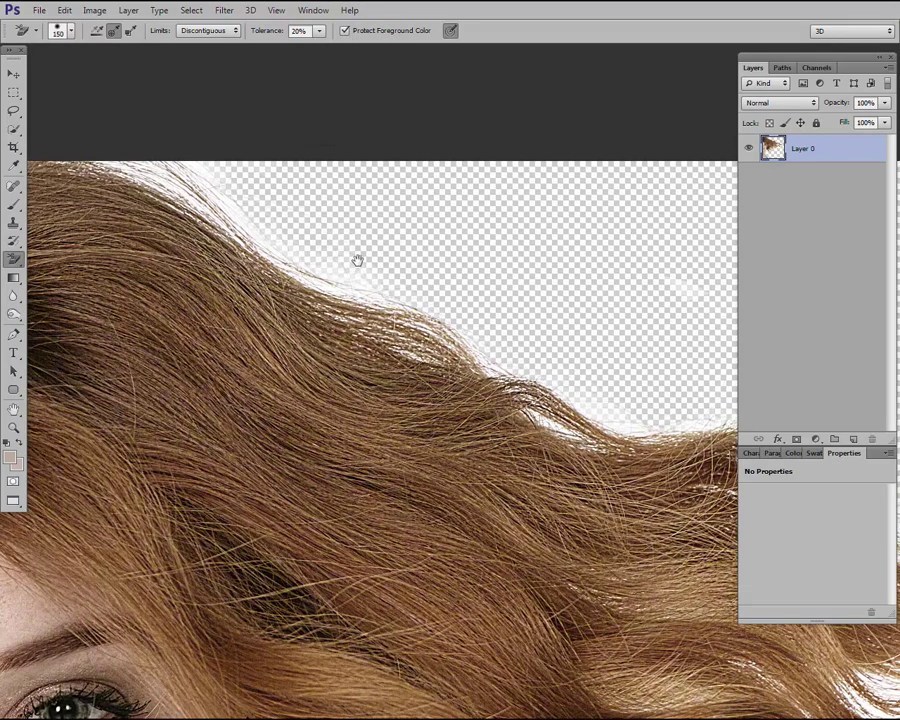
left_click_drag(357, 312, 239, 200)
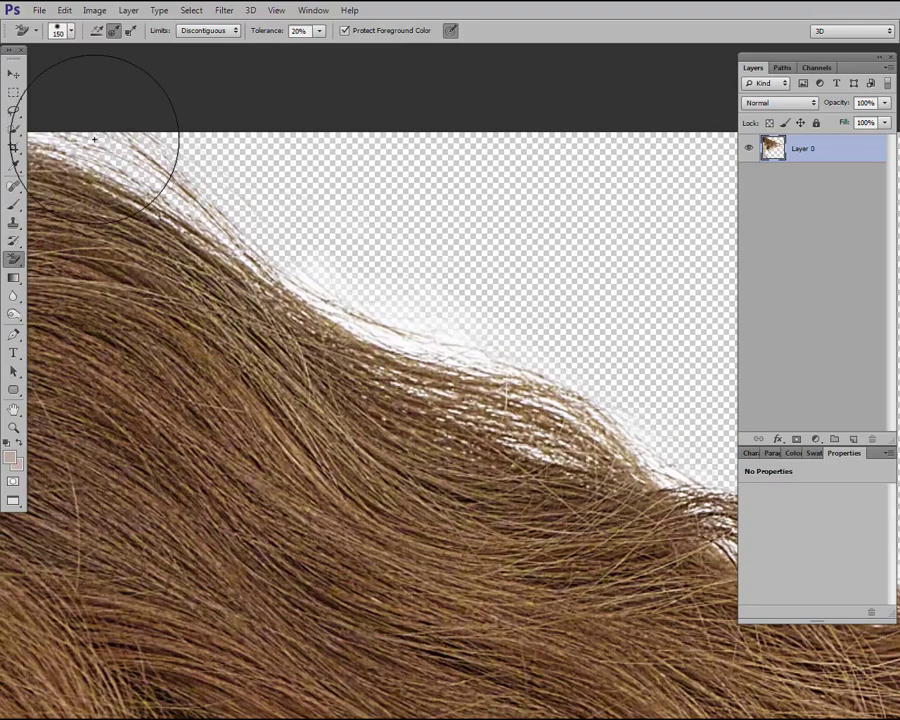
mouse_move(335, 268)
left_mouse_down()
mouse_move(607, 368)
mouse_move(645, 416)
left_mouse_up()
mouse_move(563, 315)
left_mouse_down()
mouse_move(64, 136)
mouse_move(50, 110)
left_mouse_up()
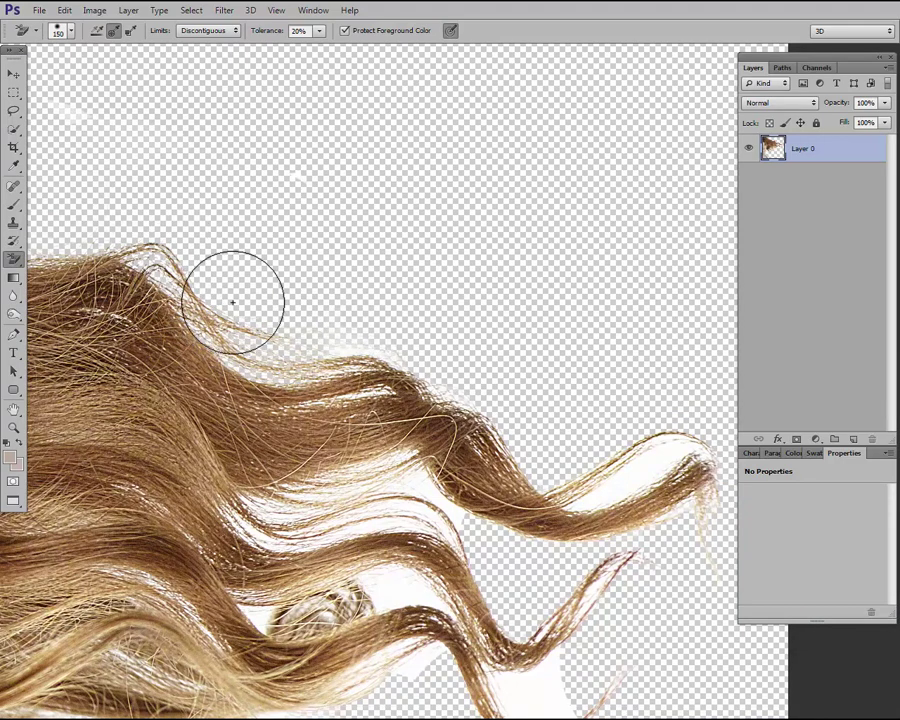
- Erase the white fringe along the upper hair edge and around the lower strand
mouse_move(335, 337)
left_mouse_down()
mouse_move(575, 432)
mouse_move(587, 478)
mouse_move(693, 426)
mouse_move(689, 497)
left_mouse_up()
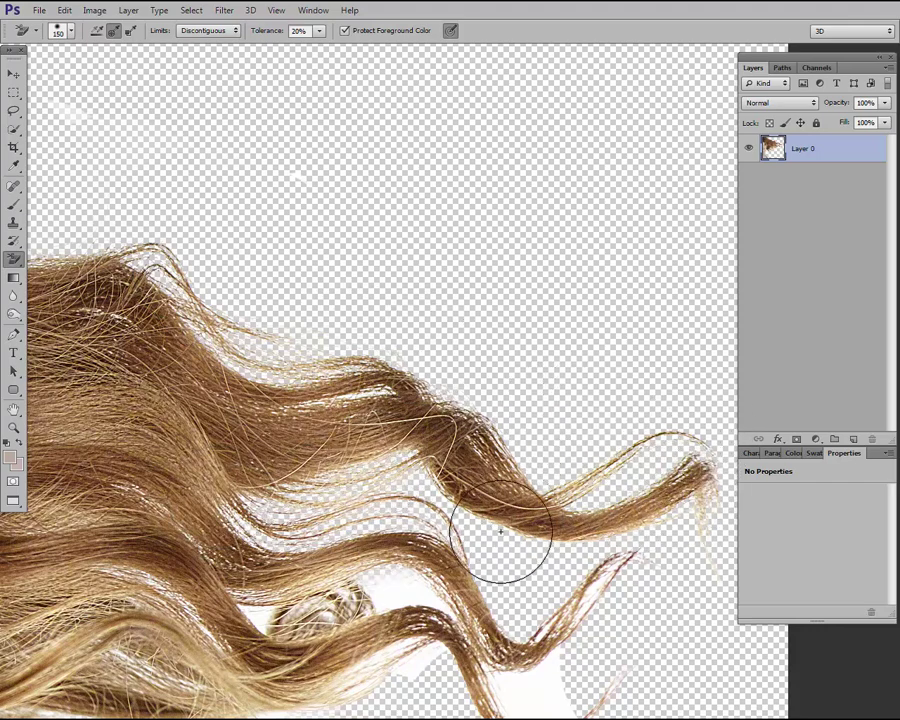
left_click_drag(331, 589, 595, 580)
scroll(595, 580, "down", 2)
scroll(580, 394, "down", 5)
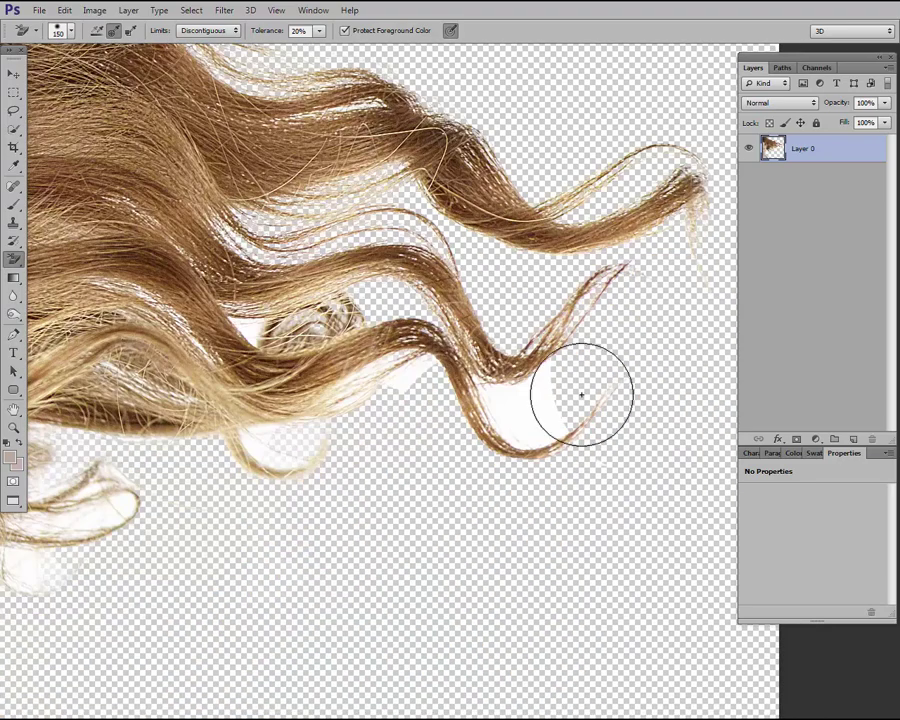
left_click_drag(524, 396, 549, 374)
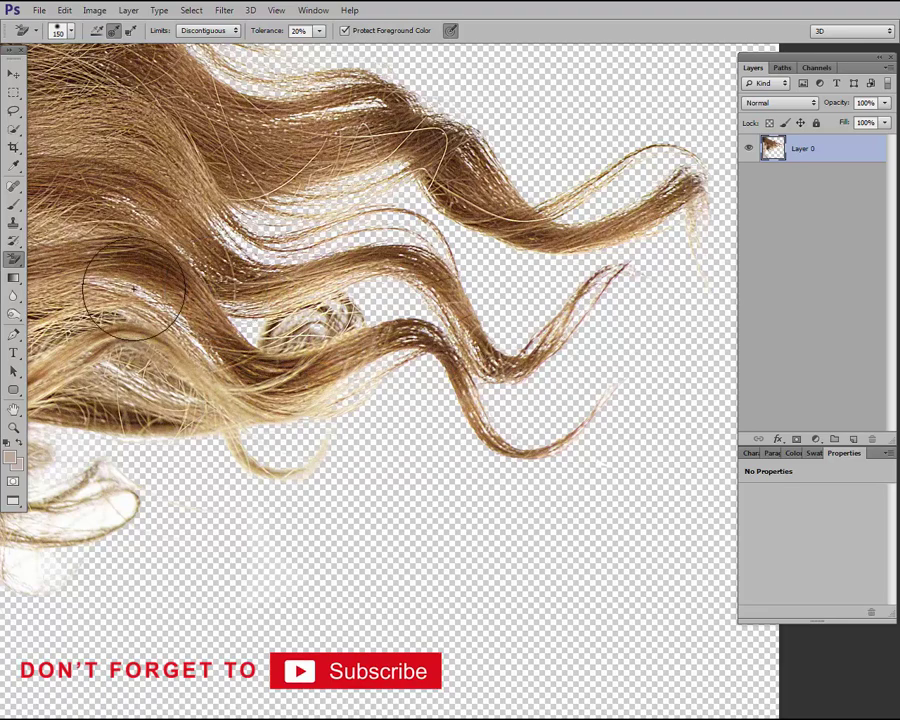
- Erase the white background under the hair, around the lower curls, and between neck and hair
left_click_drag(355, 488, 665, 453)
mouse_move(434, 463)
left_mouse_down()
mouse_move(342, 478)
mouse_move(209, 476)
mouse_move(120, 403)
left_mouse_up()
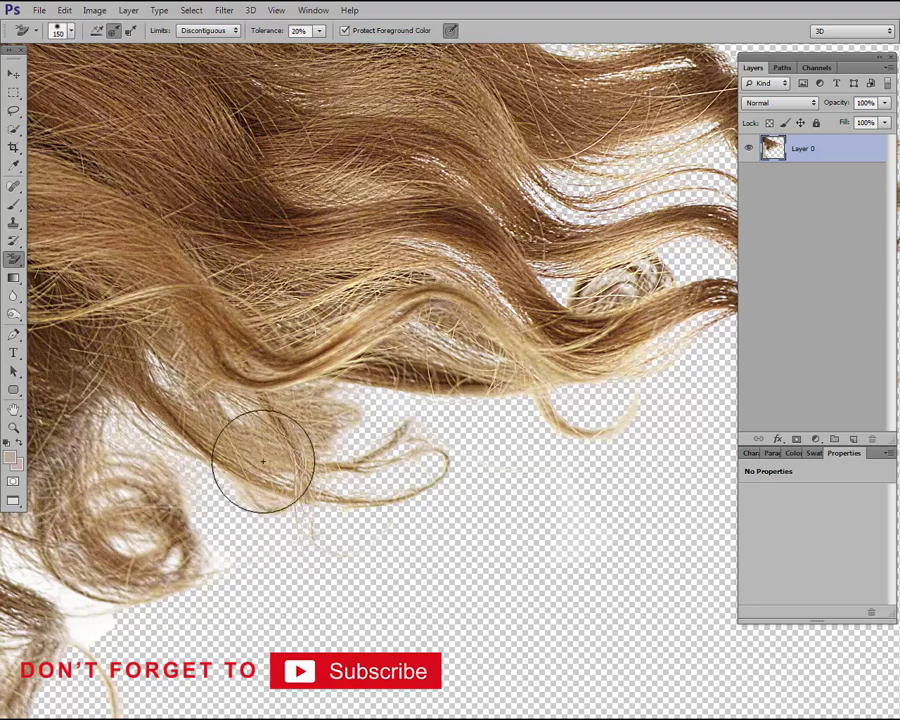
left_click_drag(281, 474, 392, 352)
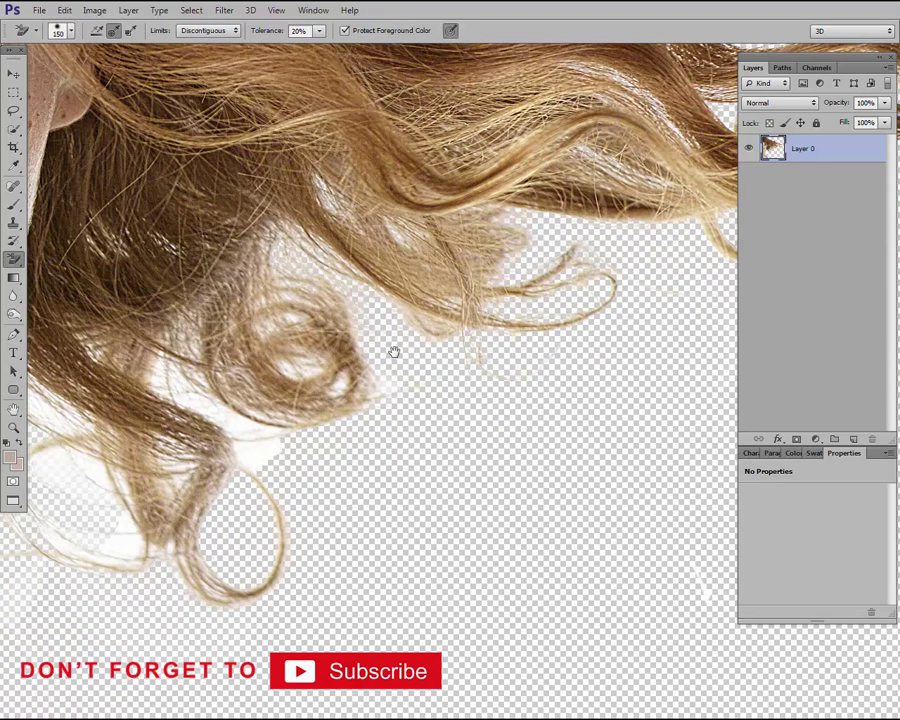
left_click_drag(252, 452, 380, 373)
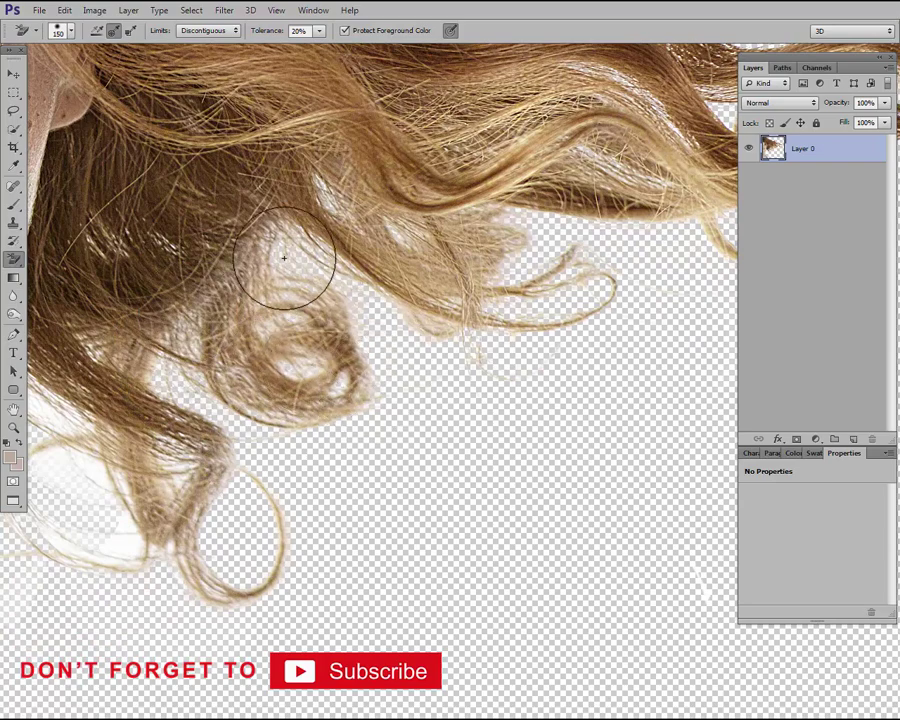
left_click_drag(290, 265, 585, 320)
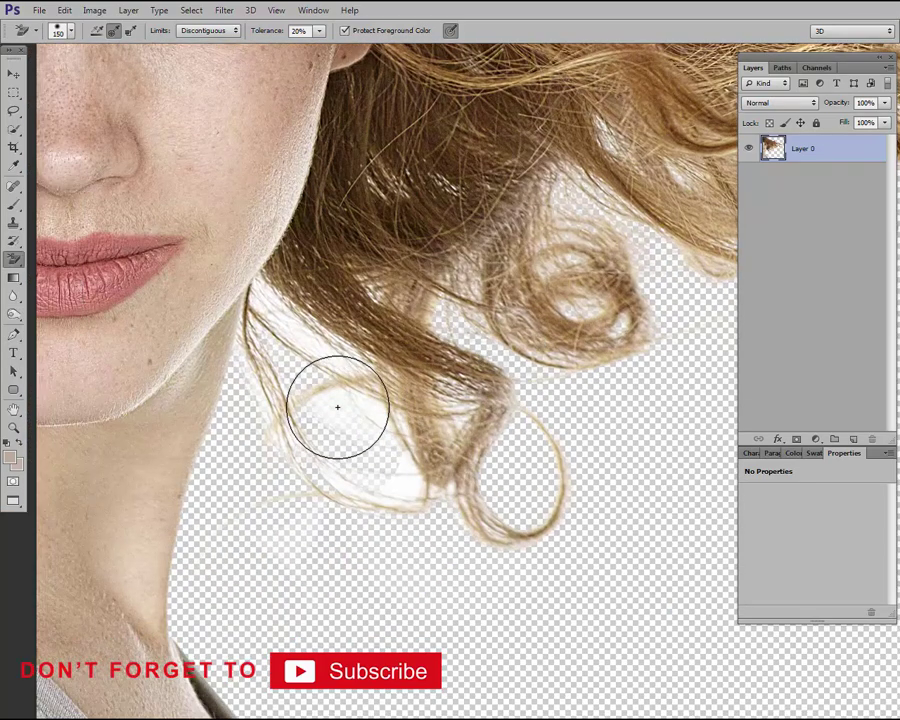
mouse_move(337, 406)
left_mouse_down()
mouse_move(297, 331)
mouse_move(267, 311)
mouse_move(261, 376)
mouse_move(342, 476)
mouse_move(432, 434)
mouse_move(361, 372)
left_mouse_up()
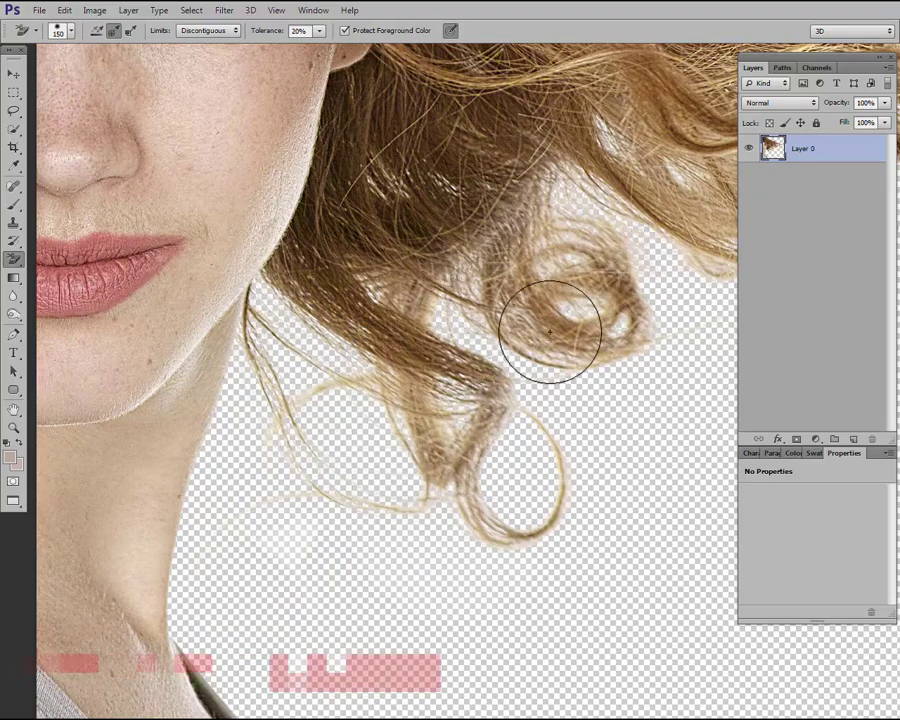
- Zoom and pan across the wavy hair tips to inspect the leftover white traces
scroll(560, 362, "down", 3)
scroll(600, 335, "down", 2)
left_click_drag(607, 330, 213, 517)
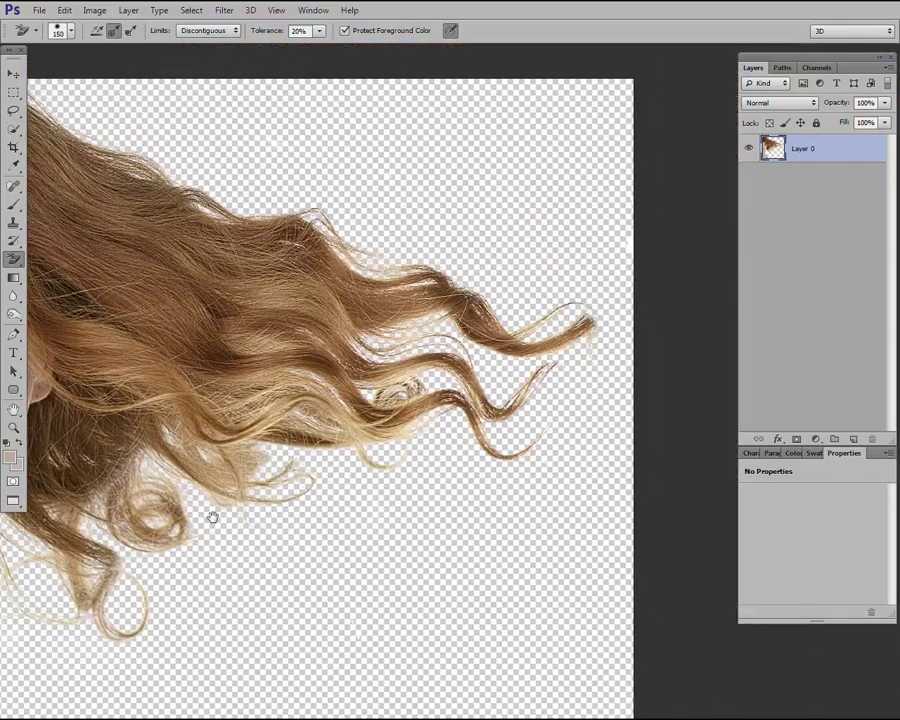
left_click_drag(409, 464, 660, 424)
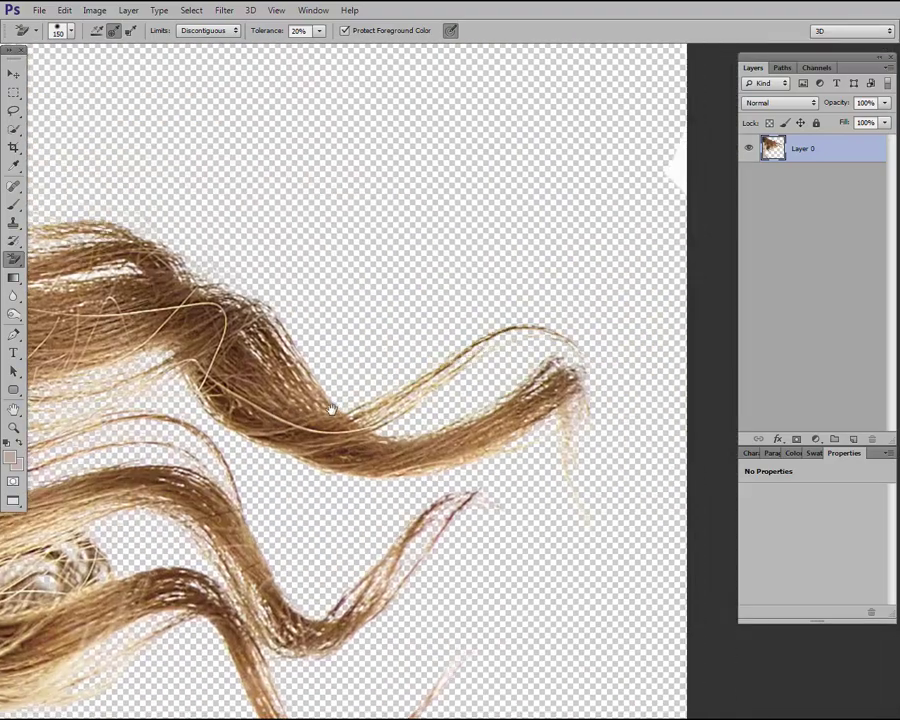
mouse_move(260, 360)
left_mouse_down()
mouse_move(244, 357)
mouse_move(440, 370)
left_mouse_up()
mouse_move(207, 252)
left_mouse_down()
mouse_move(334, 425)
mouse_move(347, 403)
left_mouse_up()
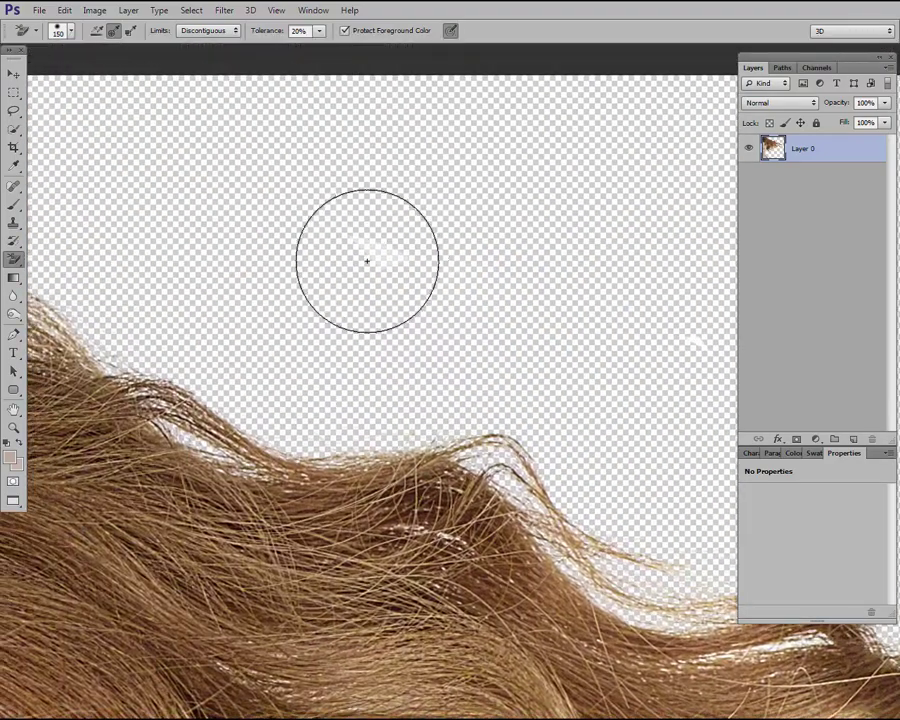
left_click_drag(488, 314, 270, 306)
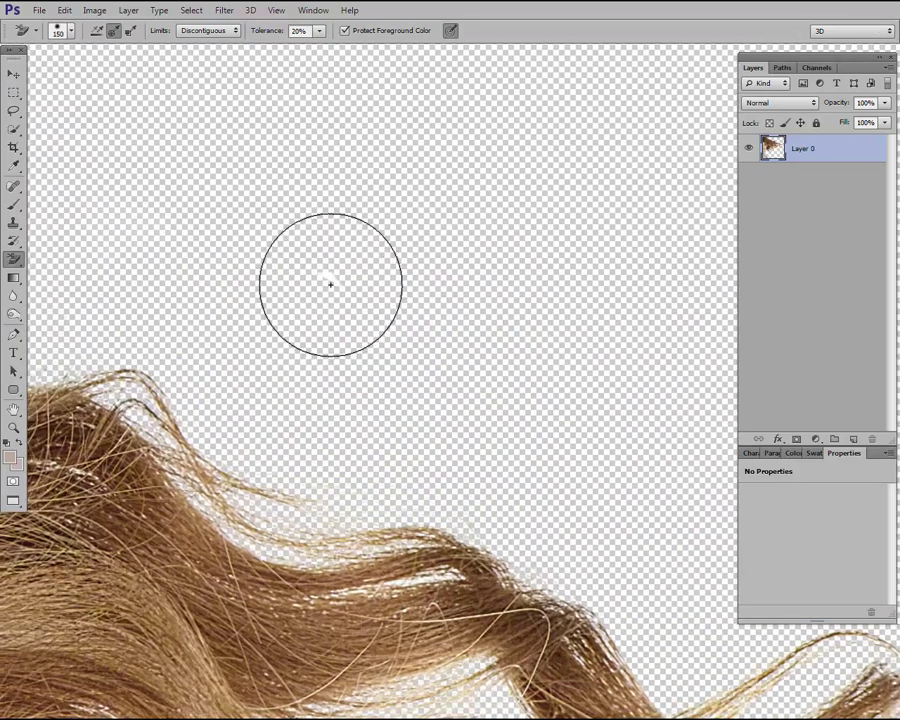
key("ctrl+minus")
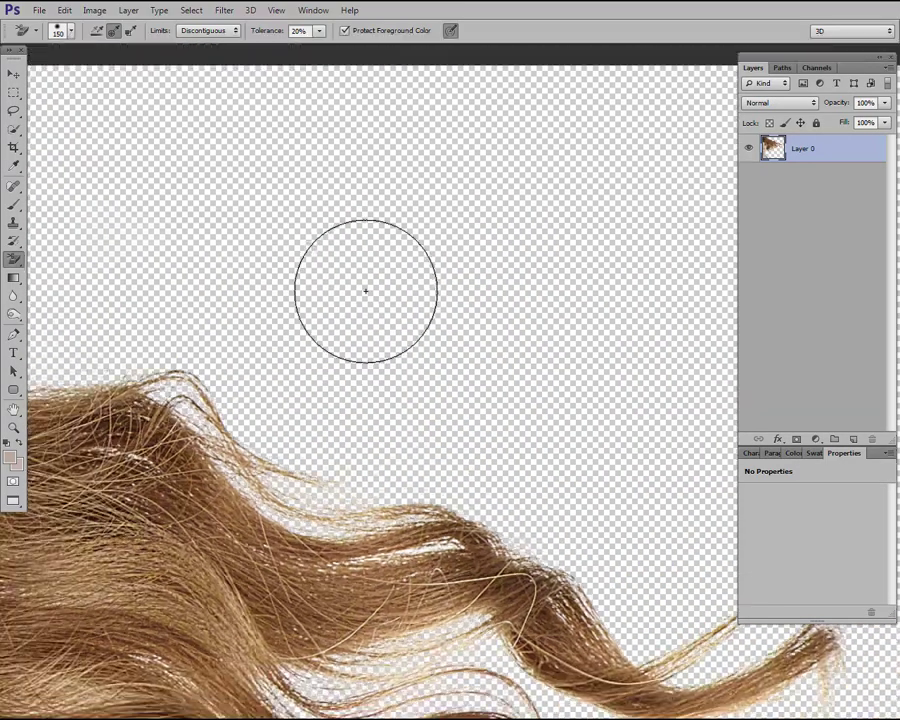
key("ctrl+minus")
- Zoom into the lower curls and erase the bright leftovers beside the strands and curl tip
left_click_drag(406, 520, 450, 320)
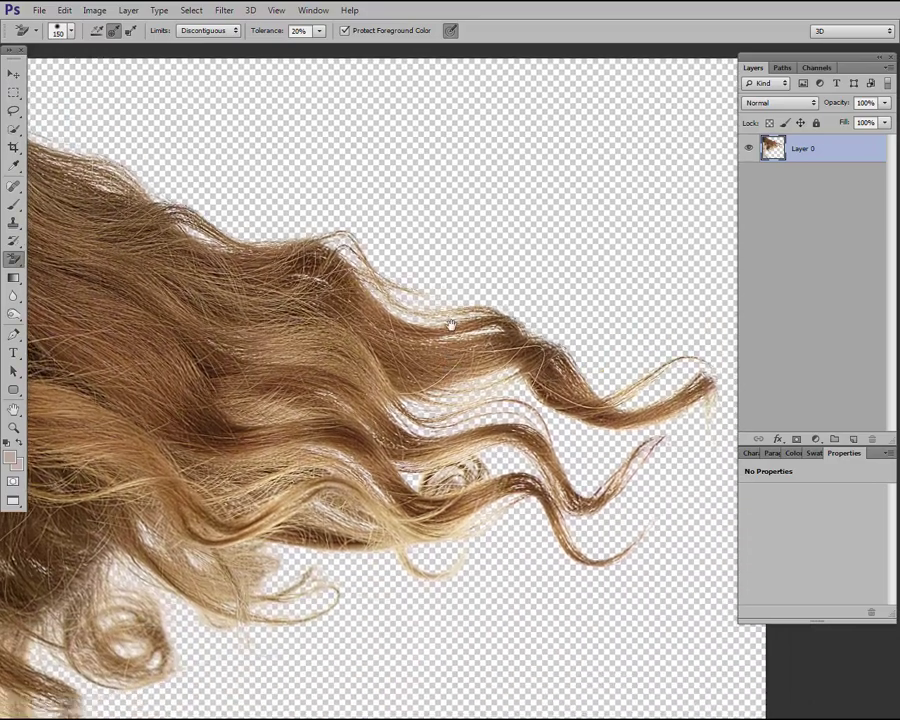
left_click_drag(436, 232, 520, 370)
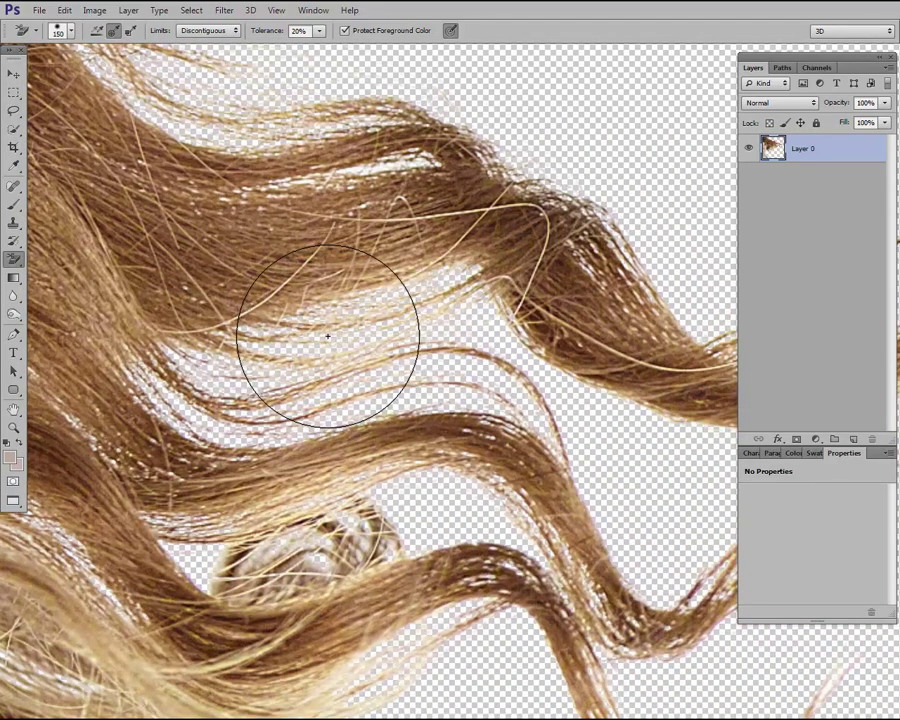
left_click_drag(272, 580, 362, 335)
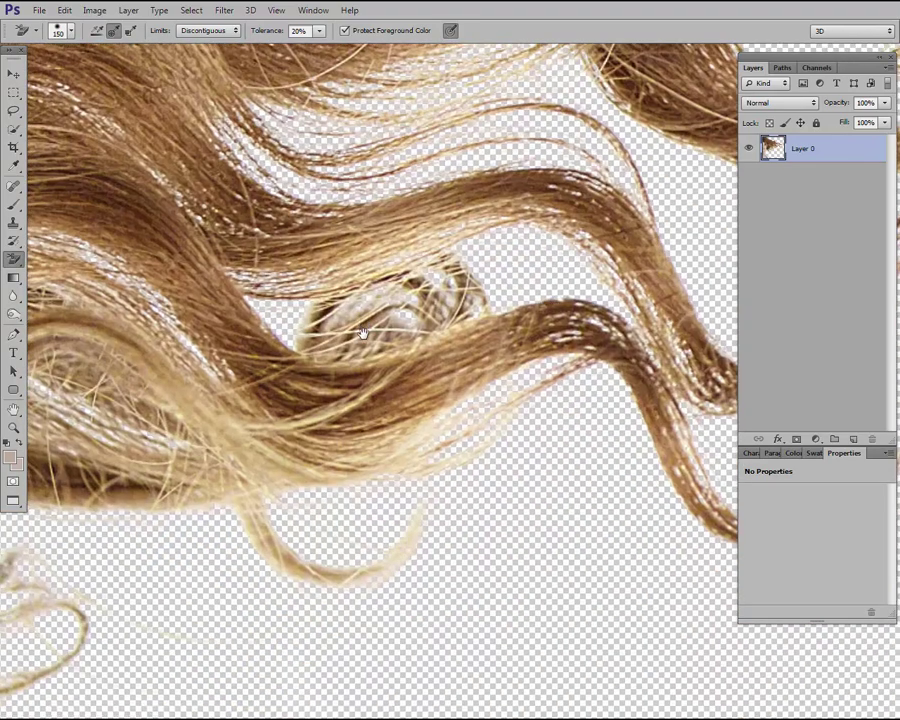
left_click(418, 440)
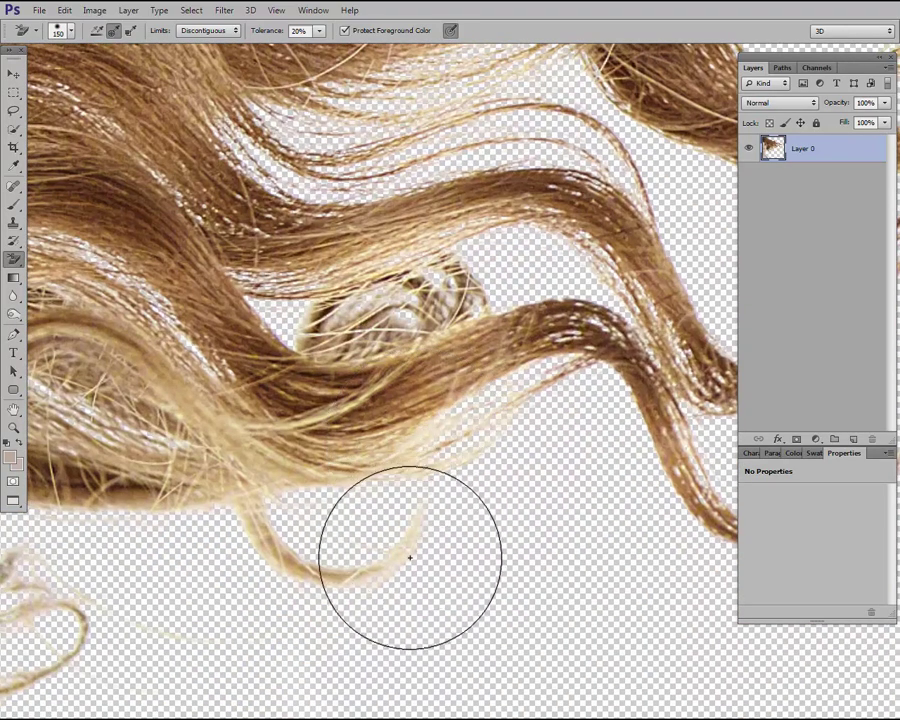
left_click_drag(397, 567, 378, 581)
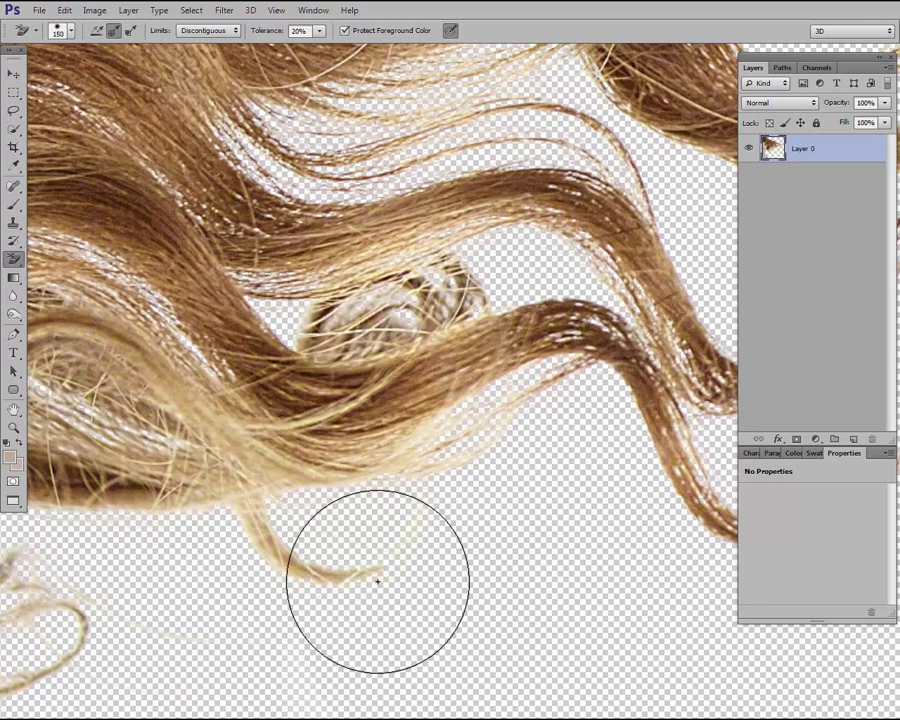
- Zoom back out to see the whole portrait
left_click_drag(183, 416, 368, 416)
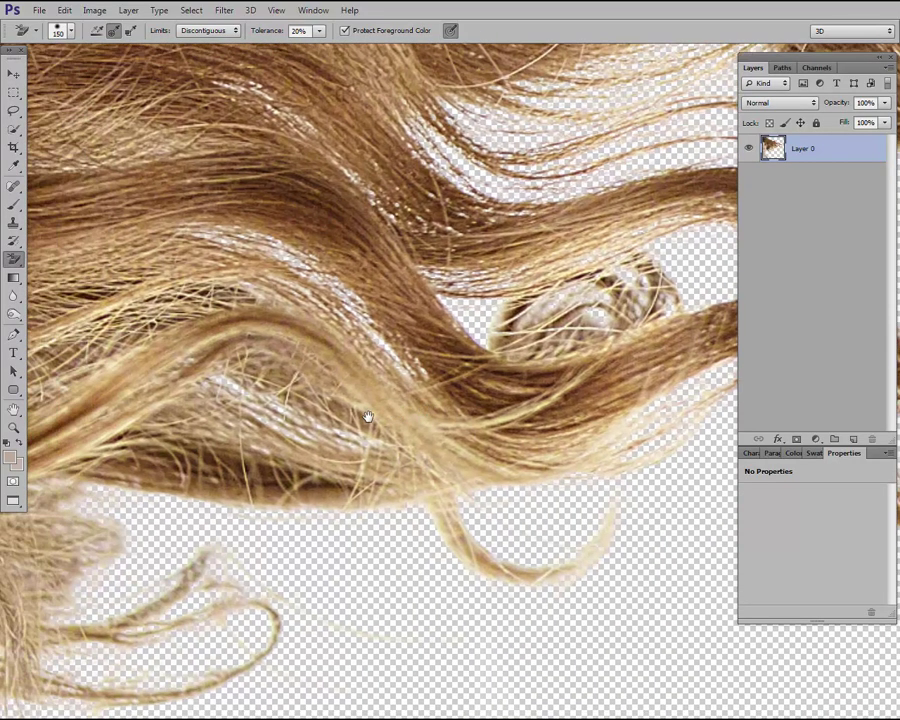
left_click(250, 365, "alt")
left_click(229, 394, "alt")
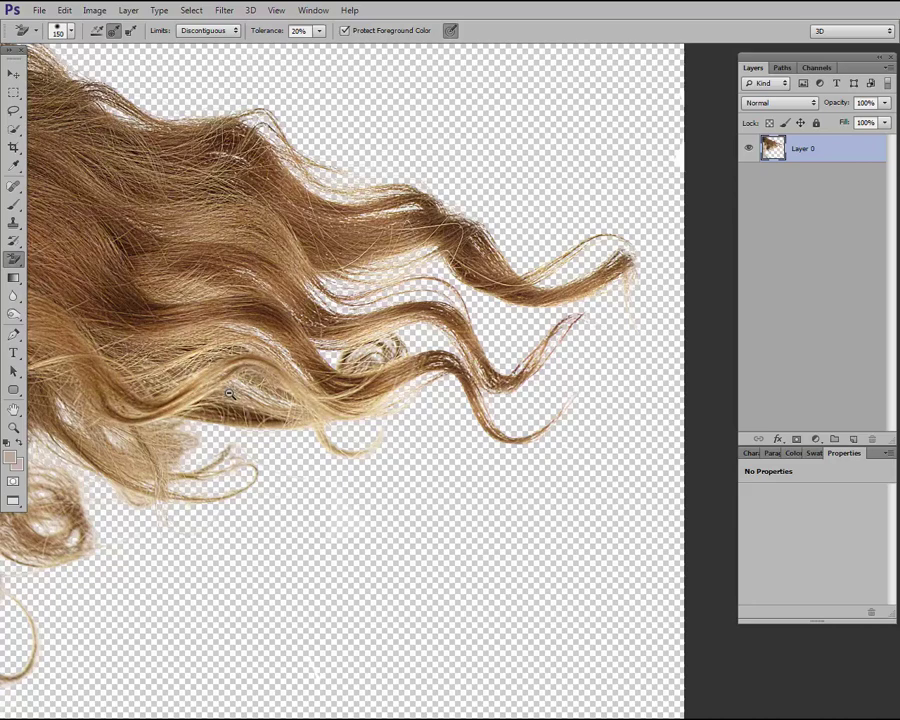
left_click(186, 344)
left_click(301, 353, "alt")
- Fit the portrait in view and add an empty Layer 2 below the cut-out Layer 0
left_click(273, 347, "alt")
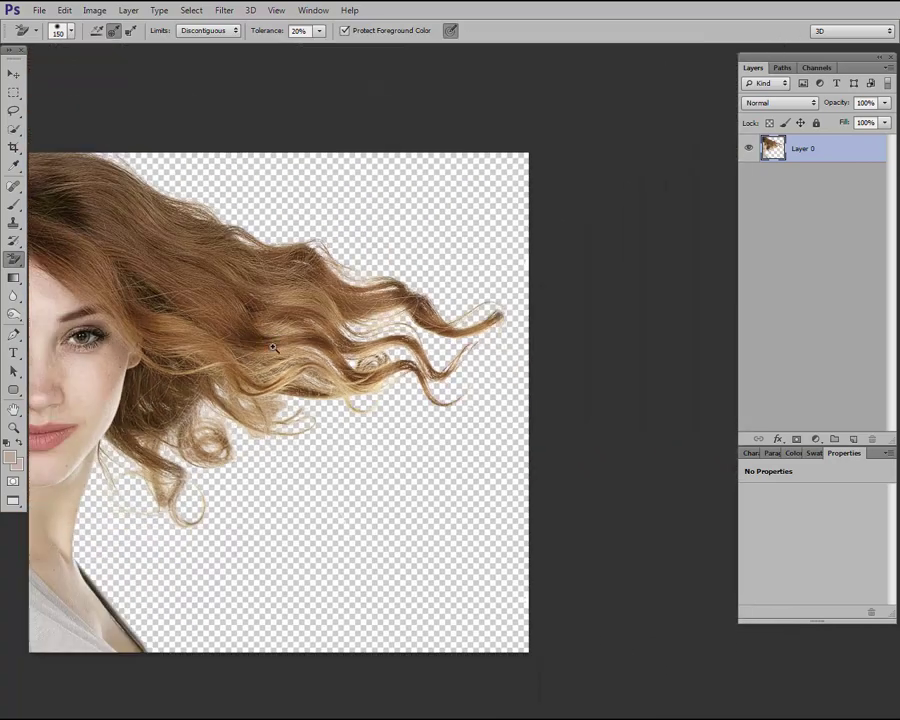
scroll(271, 330, "left", 1)
scroll(280, 325, "left", 2)
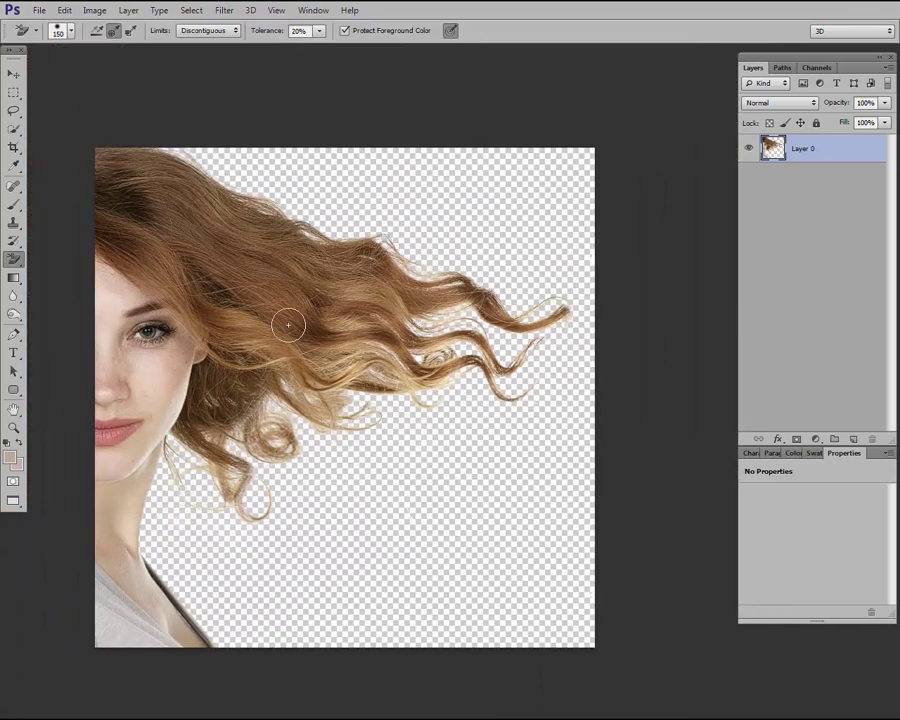
key("v")
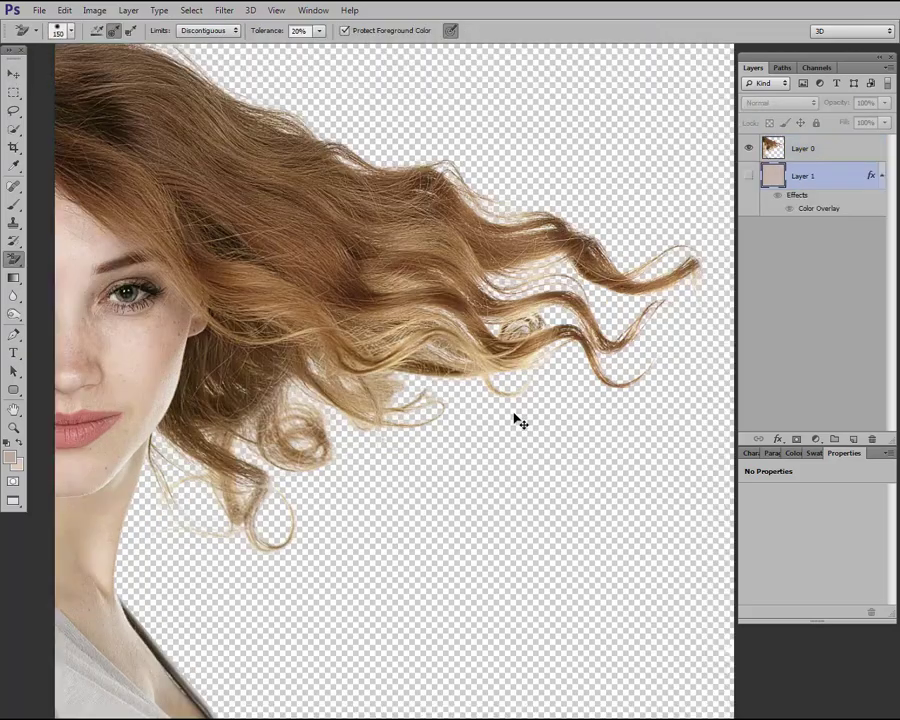
left_click(854, 440)
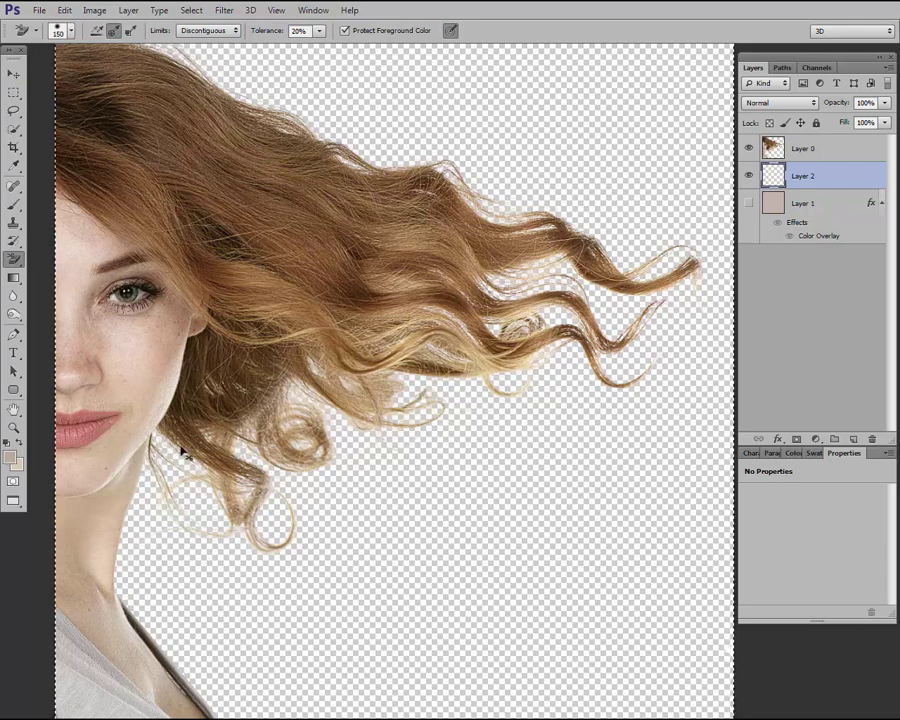
- Fill Layer 2 with beige, zoom in on the hair tips against it, then hide Layer 2
key("alt+BackSpace")
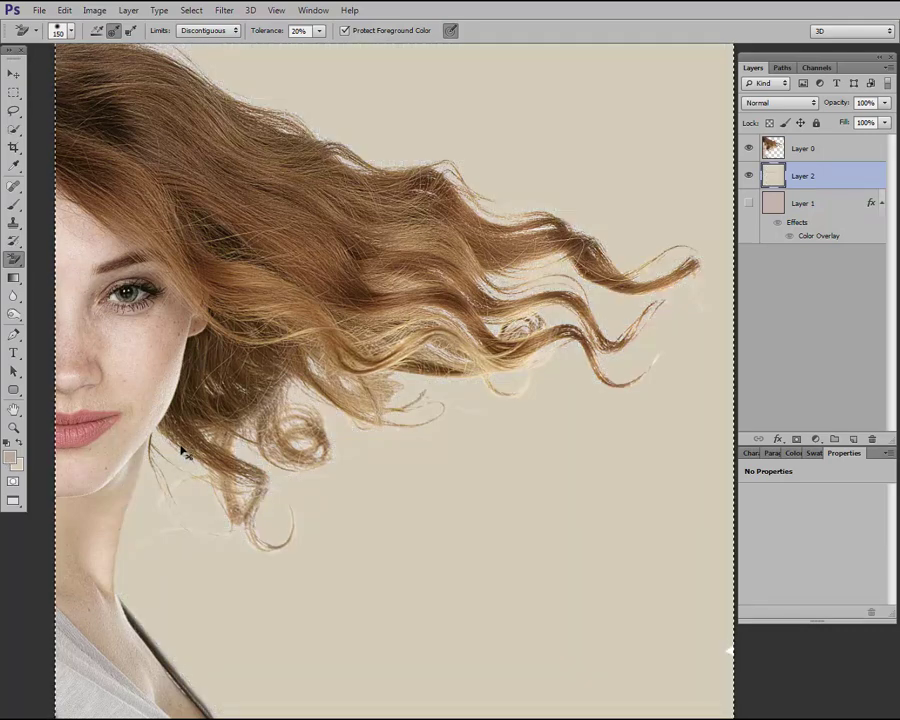
left_click_drag(211, 84, 573, 281)
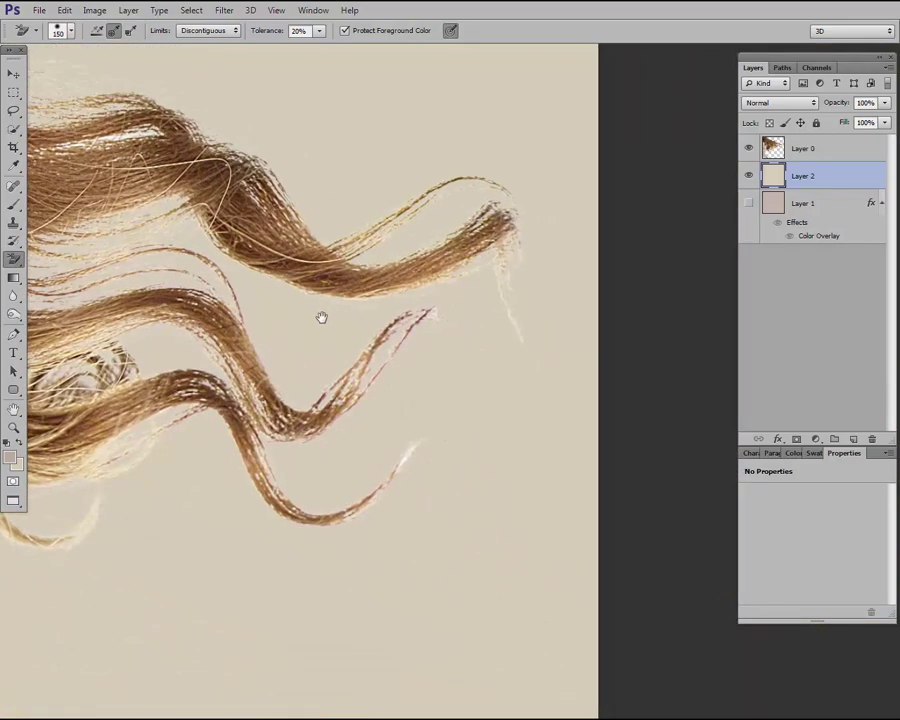
left_click_drag(321, 317, 510, 361)
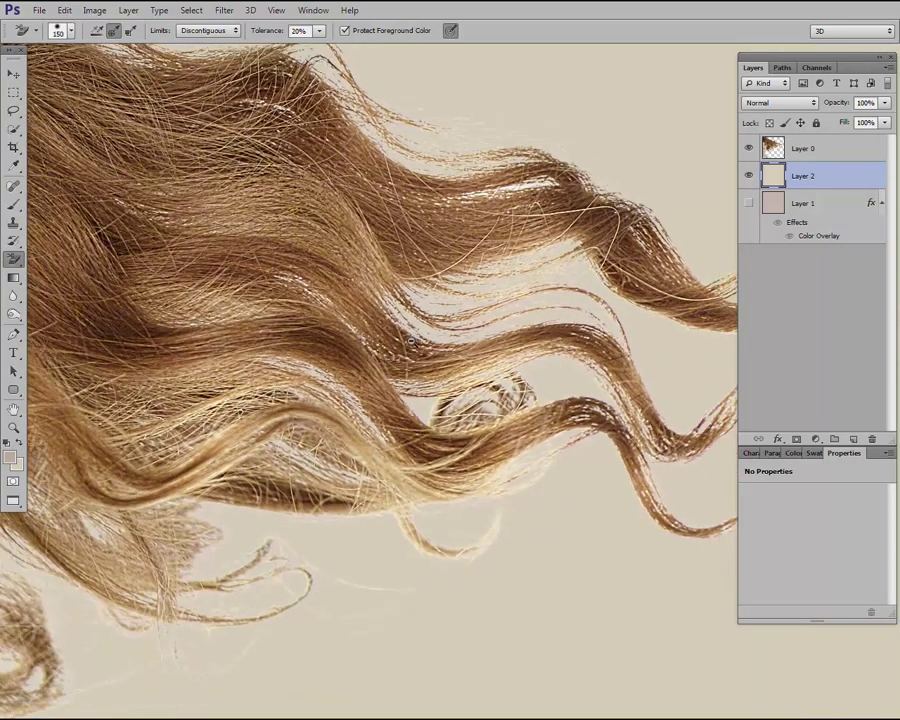
scroll(410, 340, "down", 3)
scroll(410, 340, "down", 2)
scroll(410, 340, "up", 2)
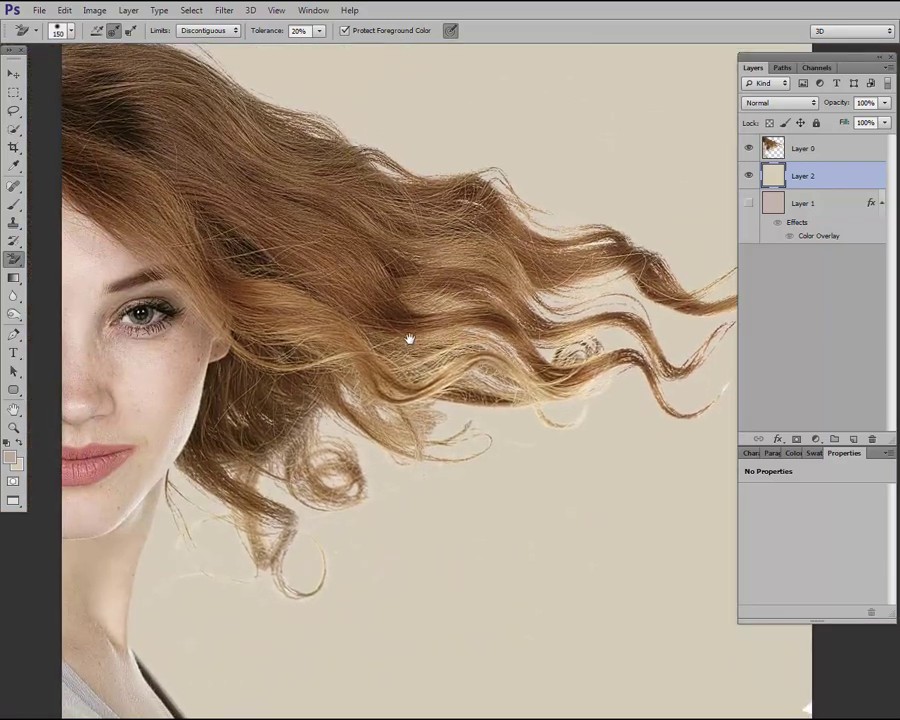
scroll(387, 373, "down", 2)
scroll(548, 260, "up", 1)
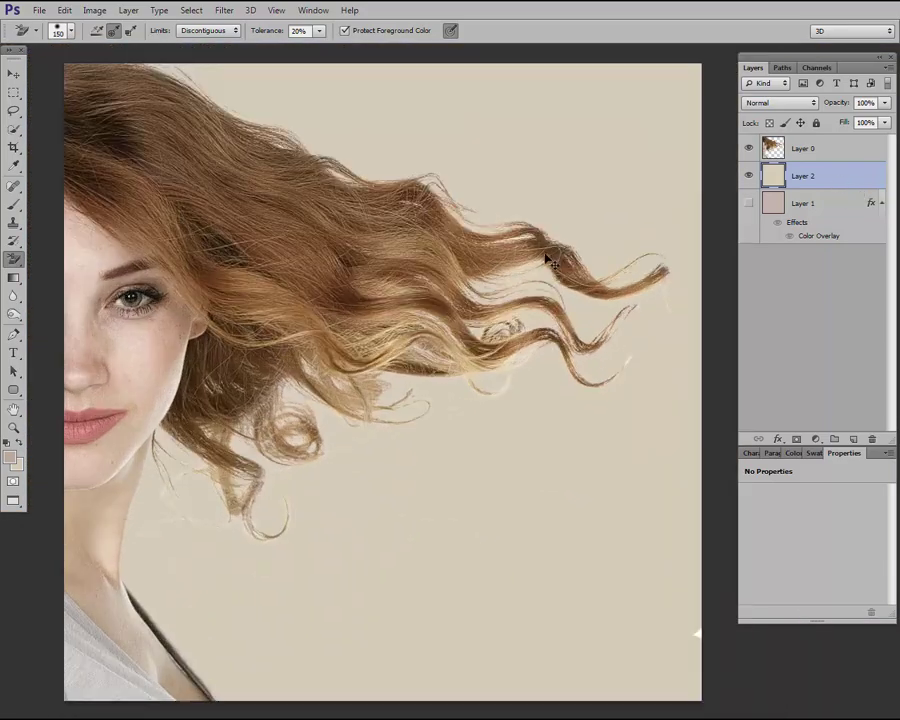
left_click(752, 178)
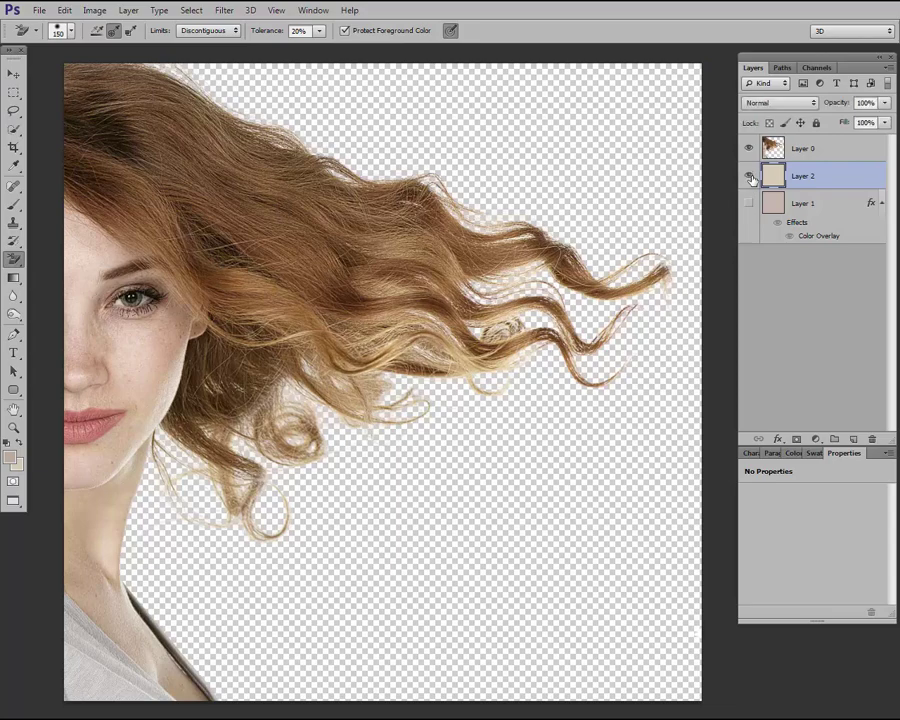
left_click(752, 178)
left_click(752, 178)
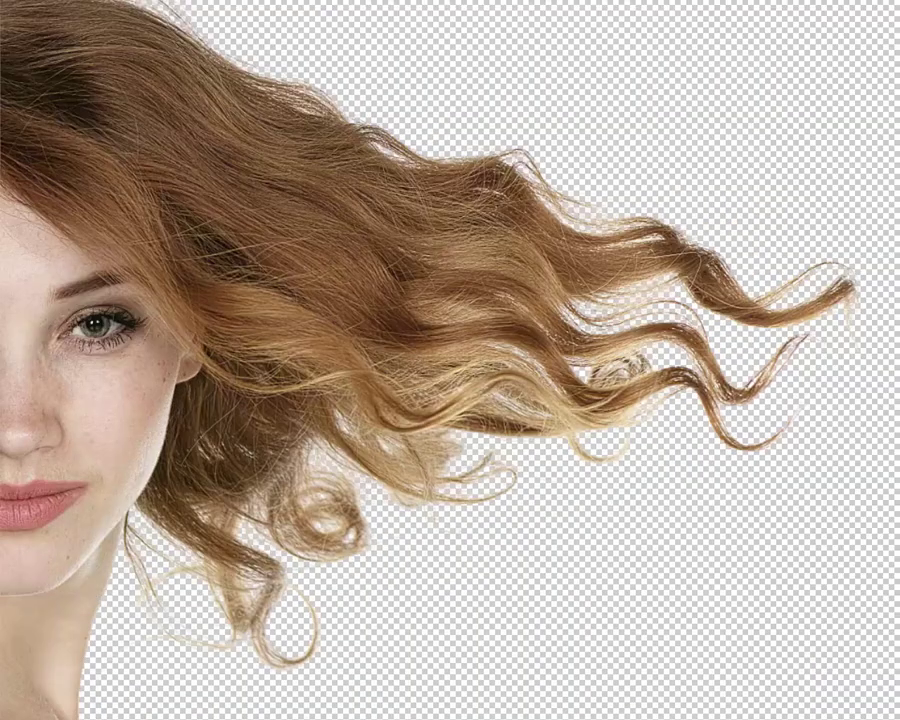